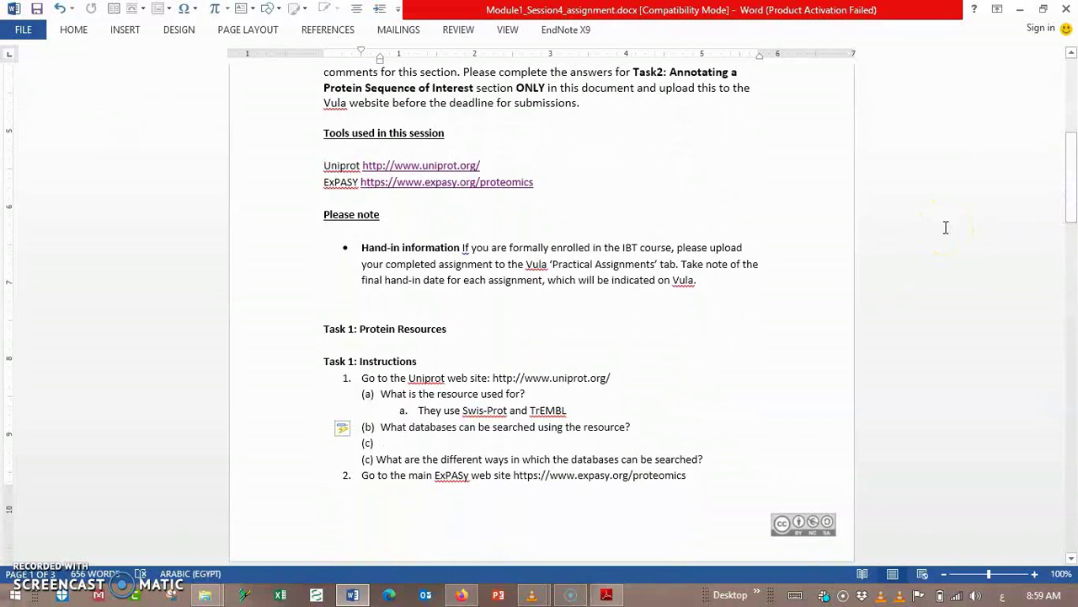
scroll(945, 227, down, 3)
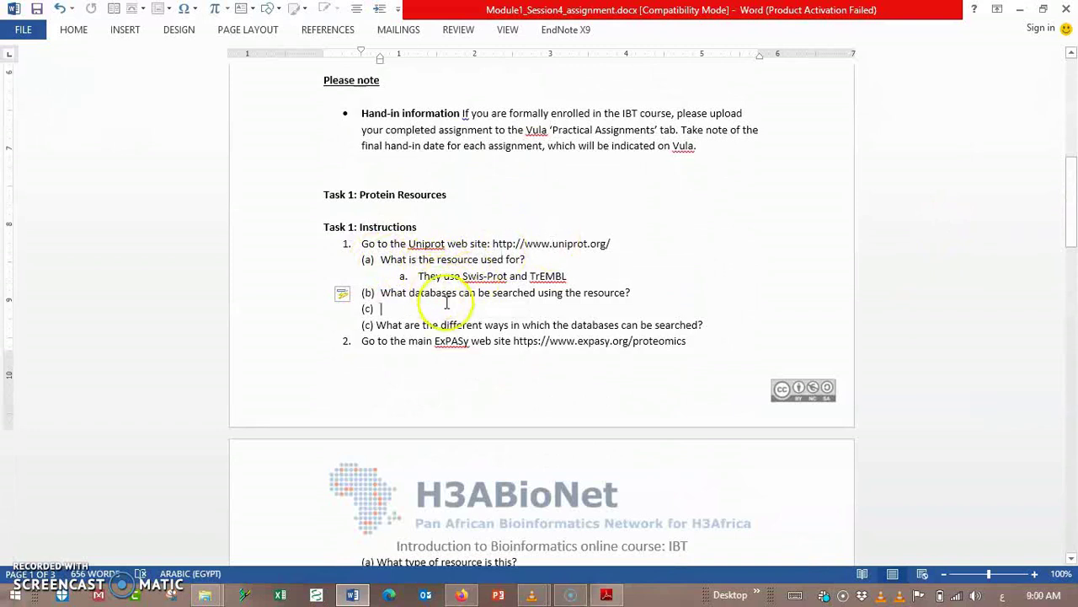
Step: Review the Task 1 questions, then bring up the UniProt page in Firefox
click(462, 595)
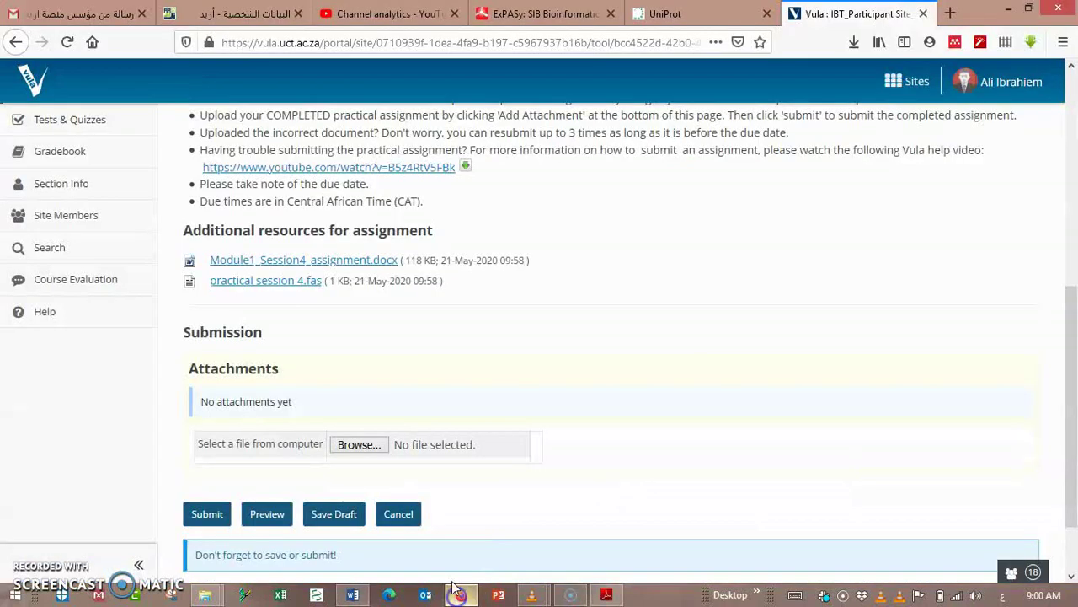
click(687, 14)
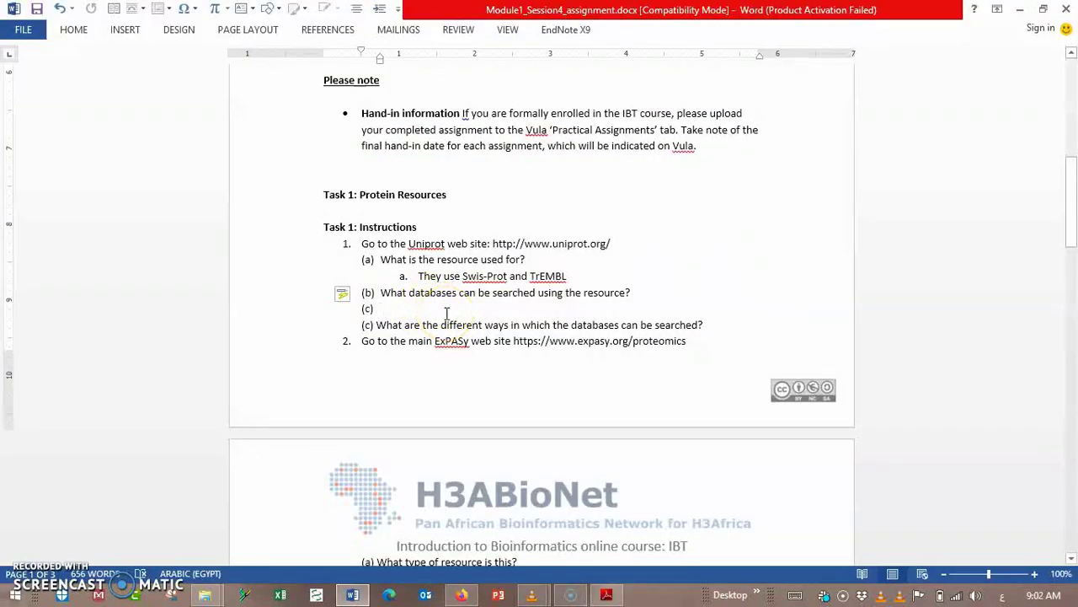
Step: Open UniProt's reviewed Swiss-Prot entries and take the 'UniProtKB' heading for answer (b)
click(462, 595)
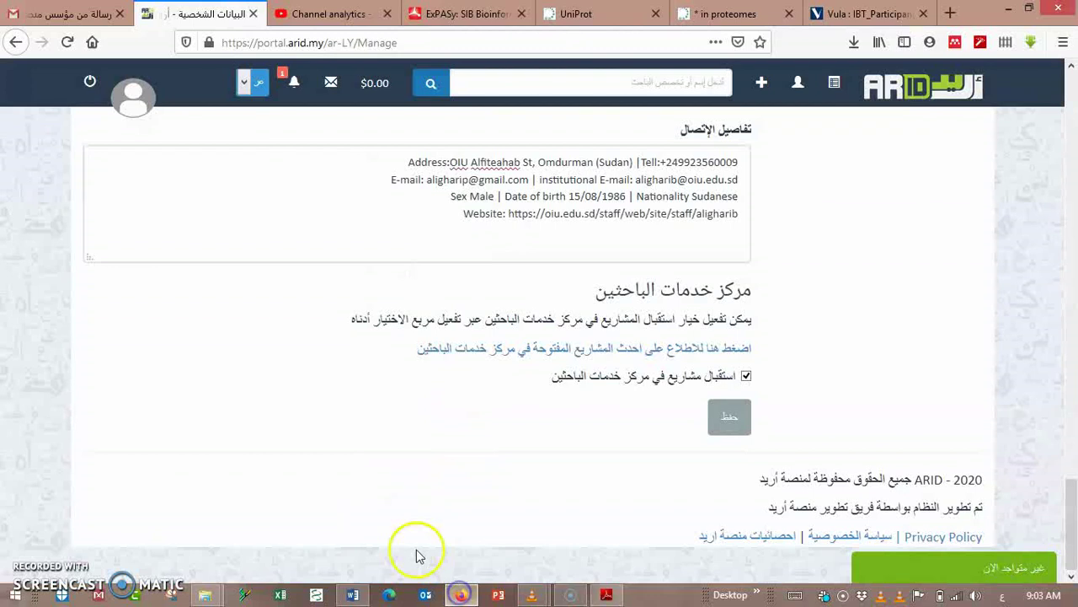
click(607, 14)
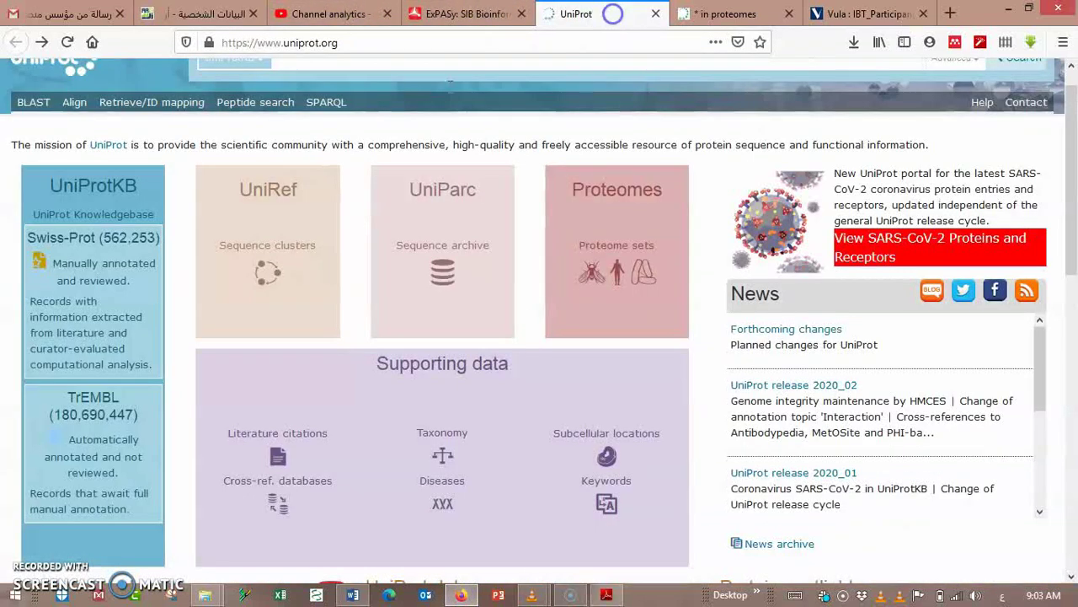
click(87, 301)
right_click(86, 300)
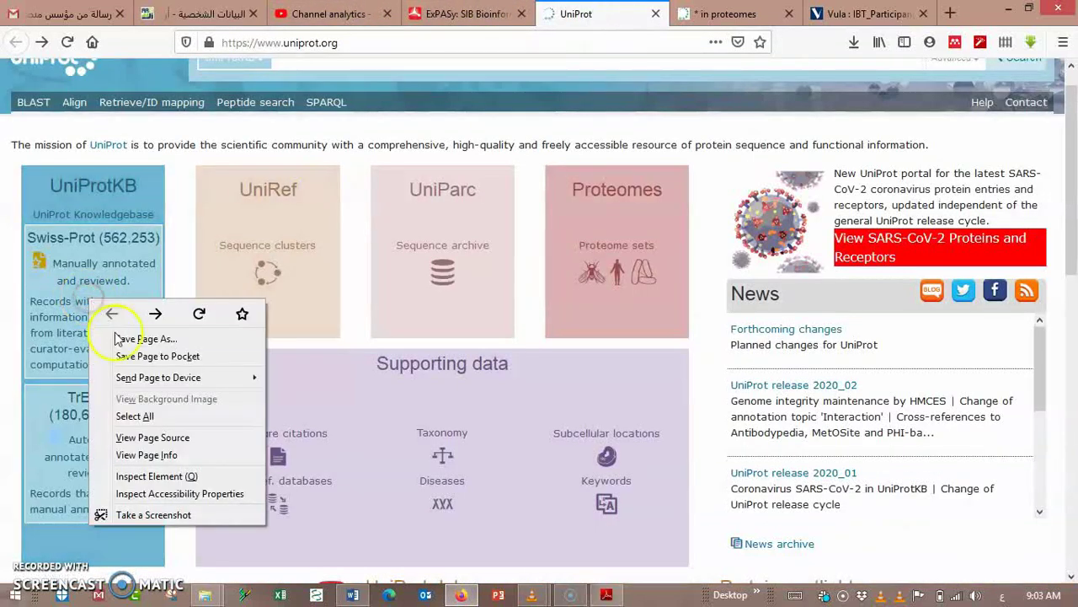
click(71, 274)
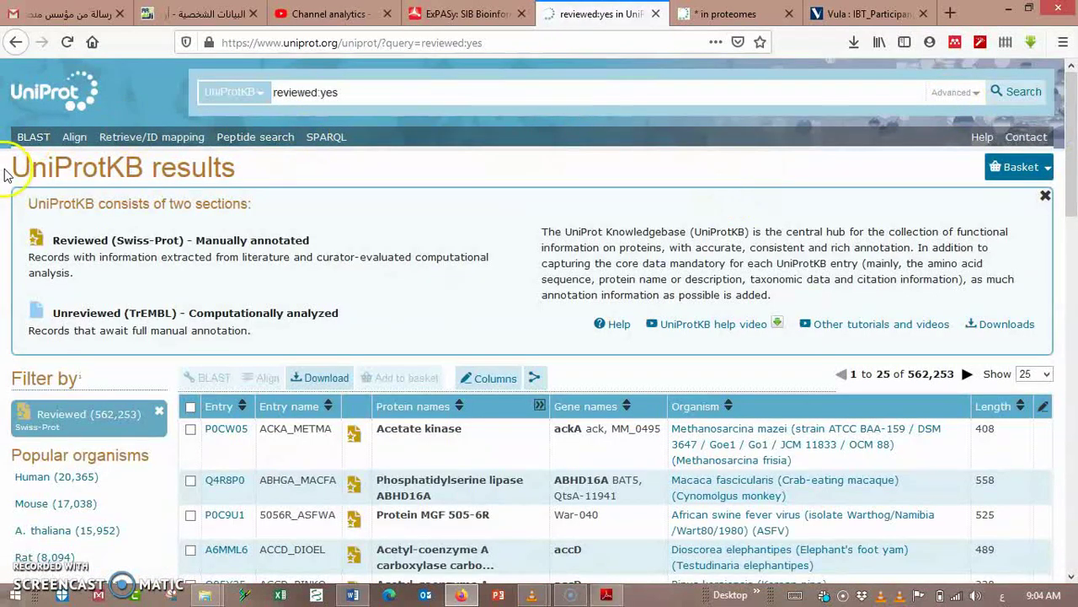
drag(8, 175, 137, 169)
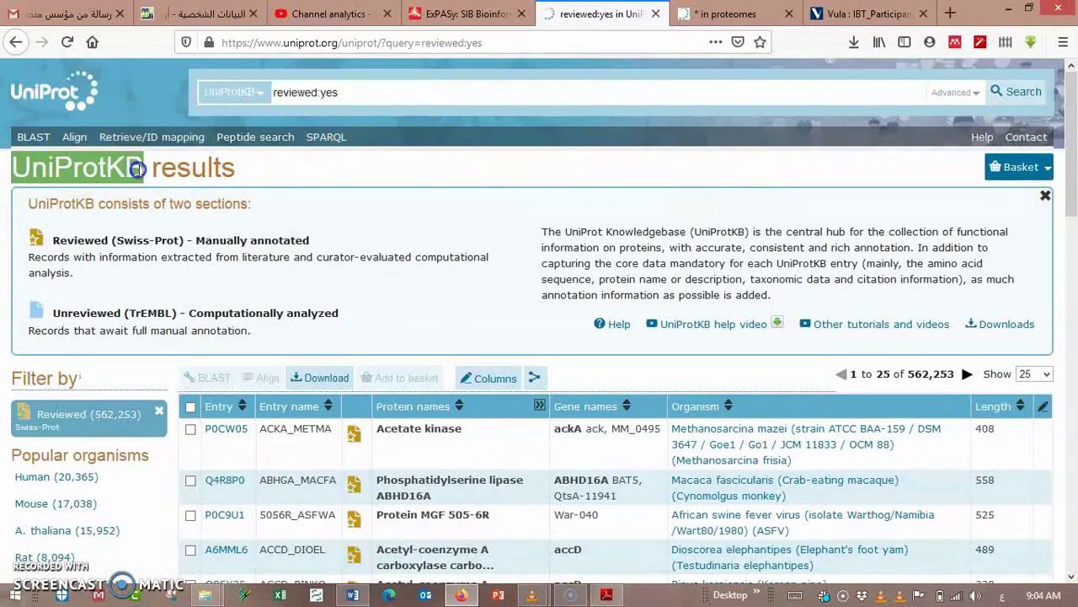
key(alt+Tab)
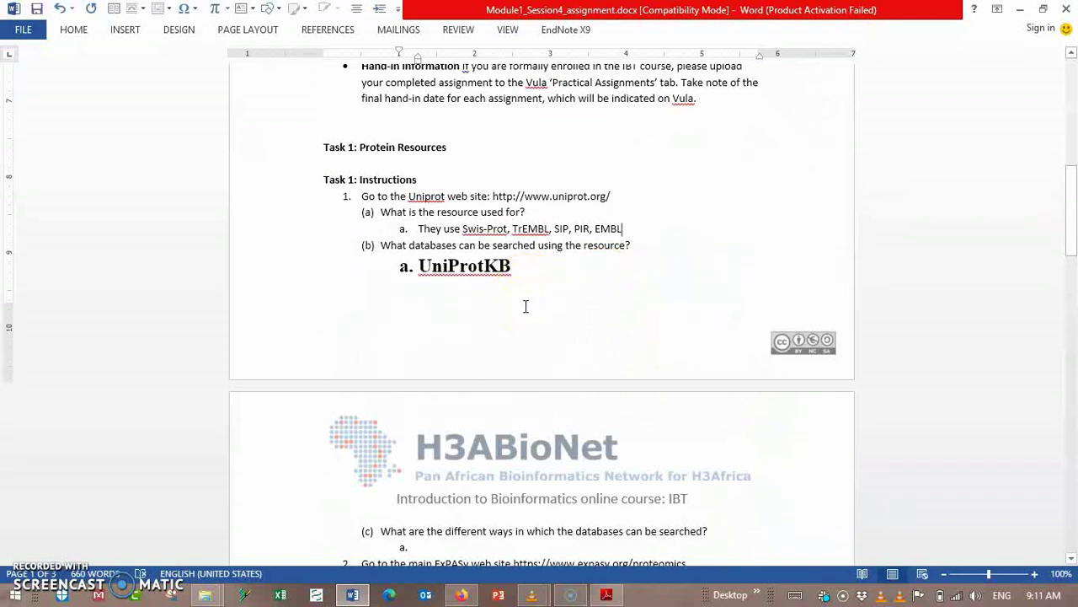
Step: Begin answer (c) on searching the databases, typing 'you can' under the question
click(523, 301)
mouse_move(510, 278)
mouse_down()
mouse_move(433, 267)
mouse_move(489, 279)
mouse_up()
drag(1073, 237, 1072, 296)
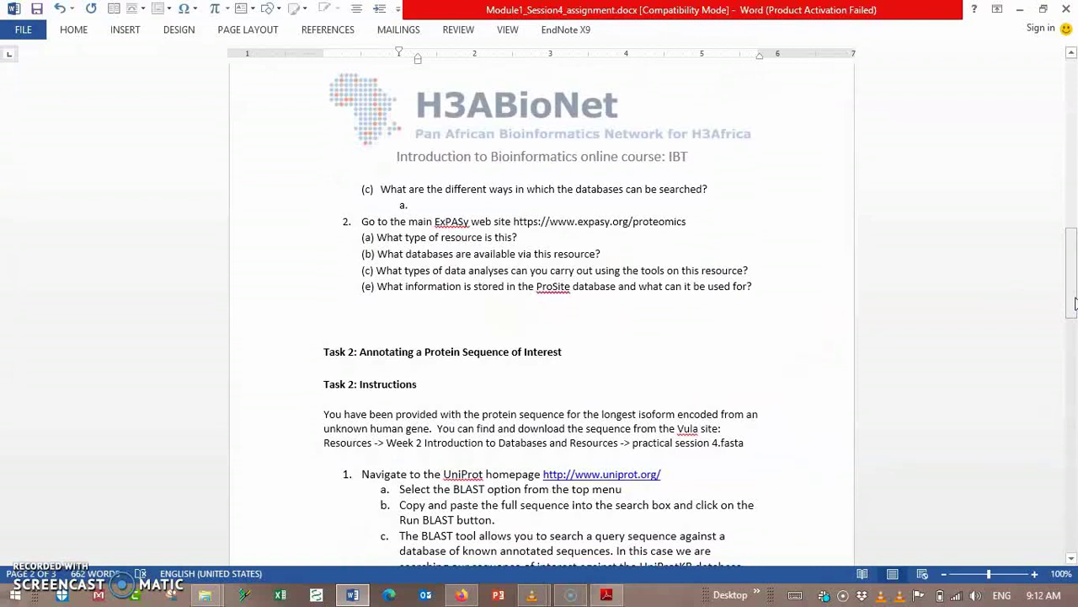
click(604, 203)
text(you)
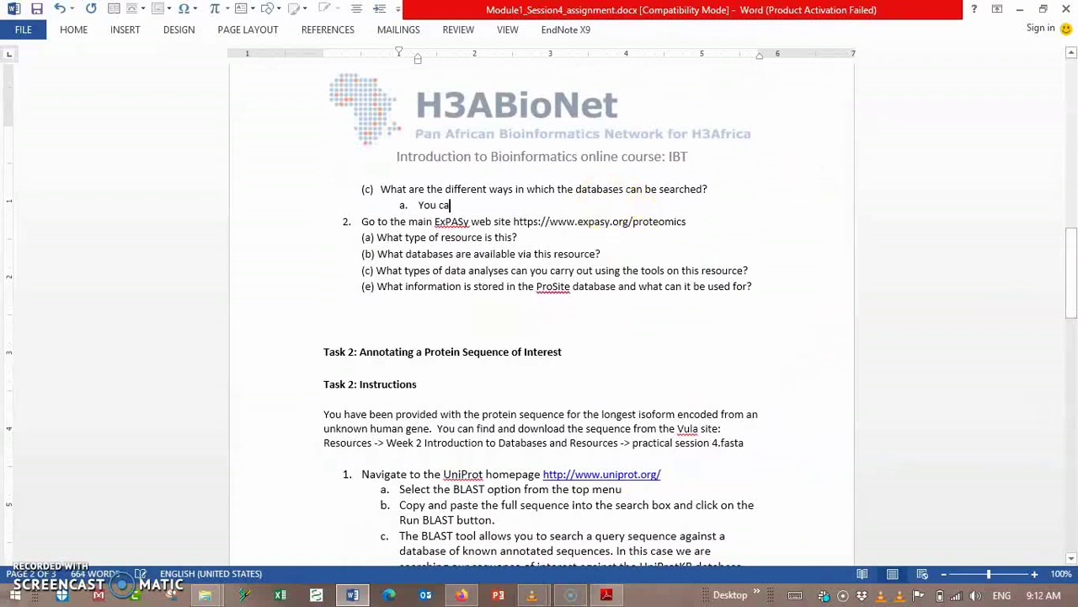
text(can)
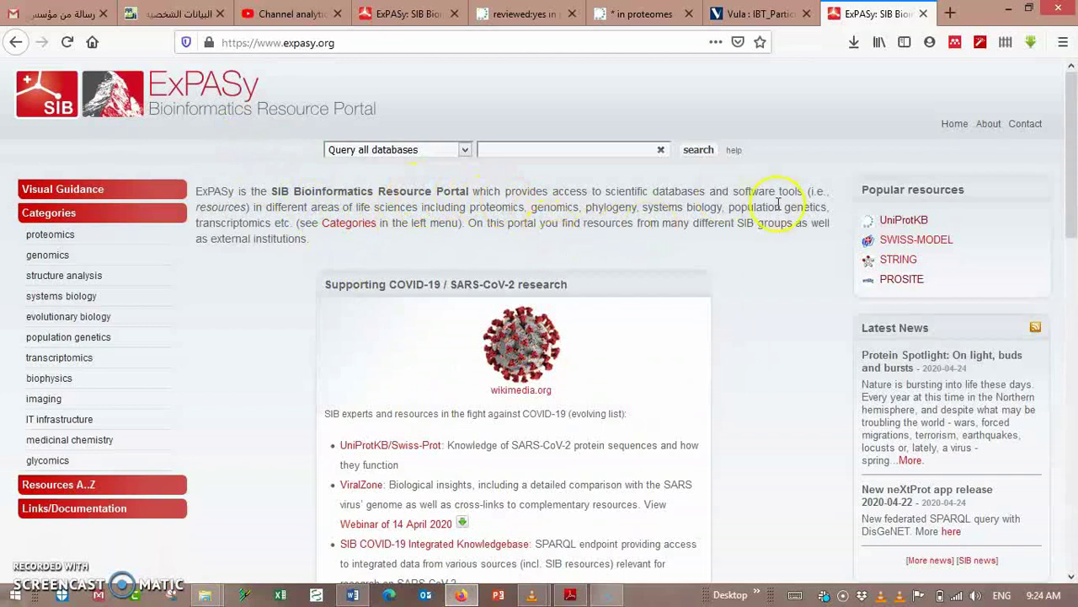
Step: Draft answers 2(a) and 2(b) from the ExPASy portal description and its proteomics databases
key(alt+Tab)
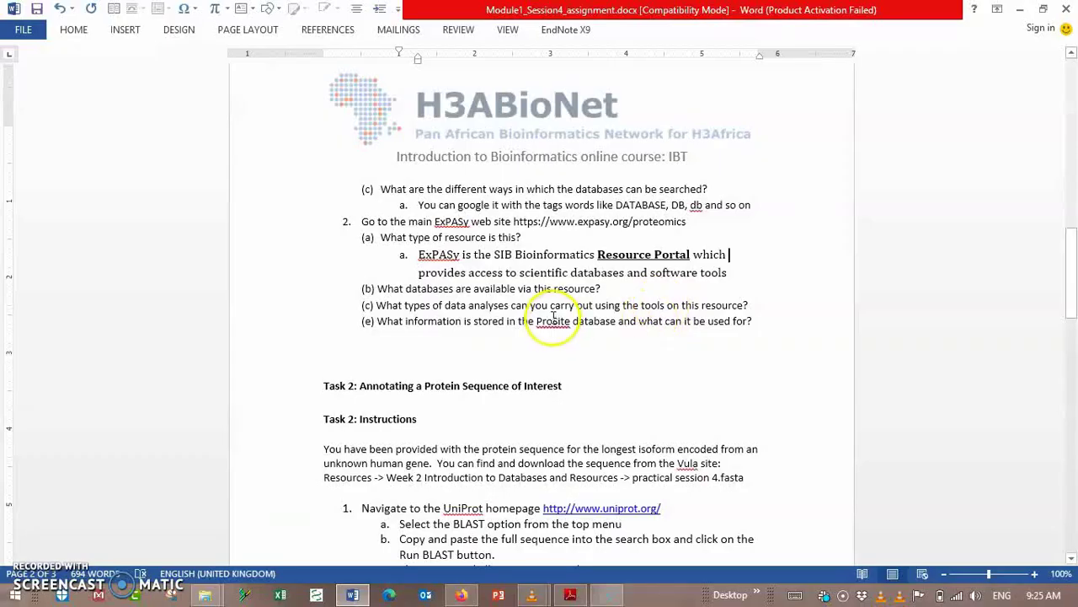
key(alt+Tab)
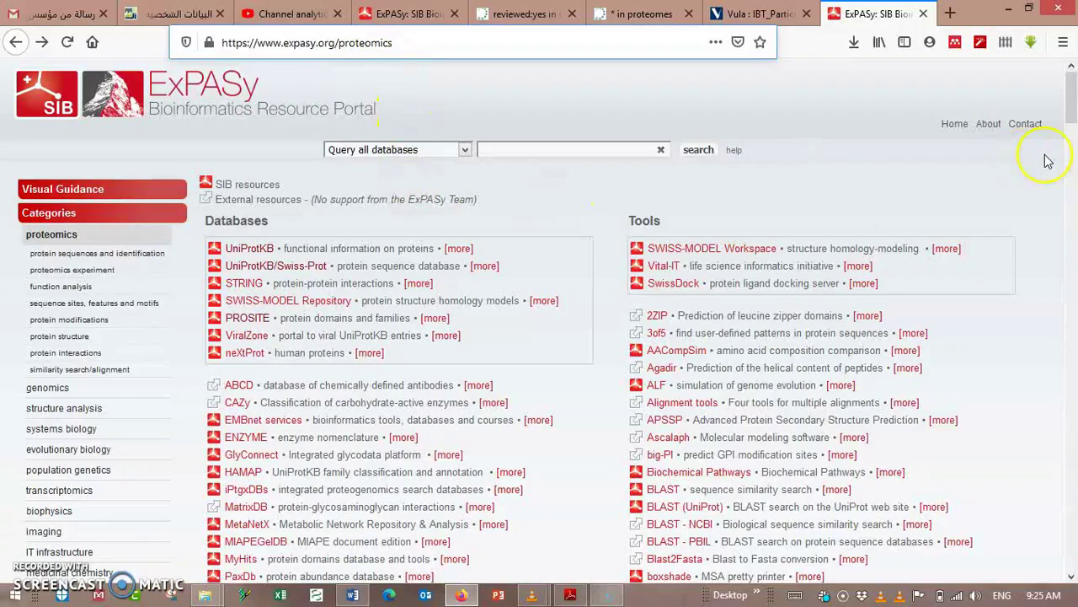
scroll(1071, 118, down, 2)
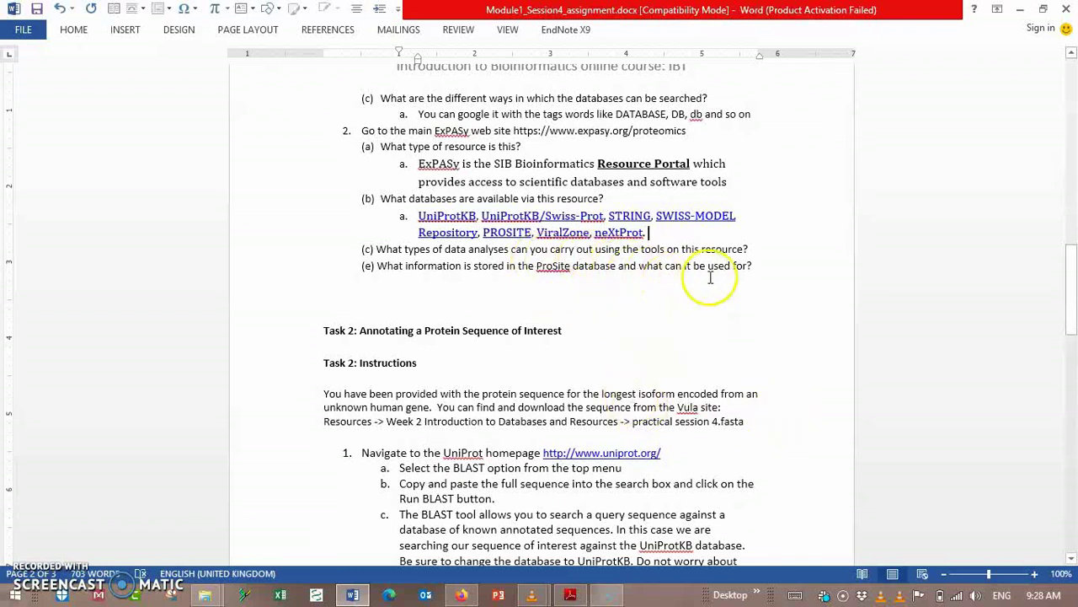
key(alt+Tab)
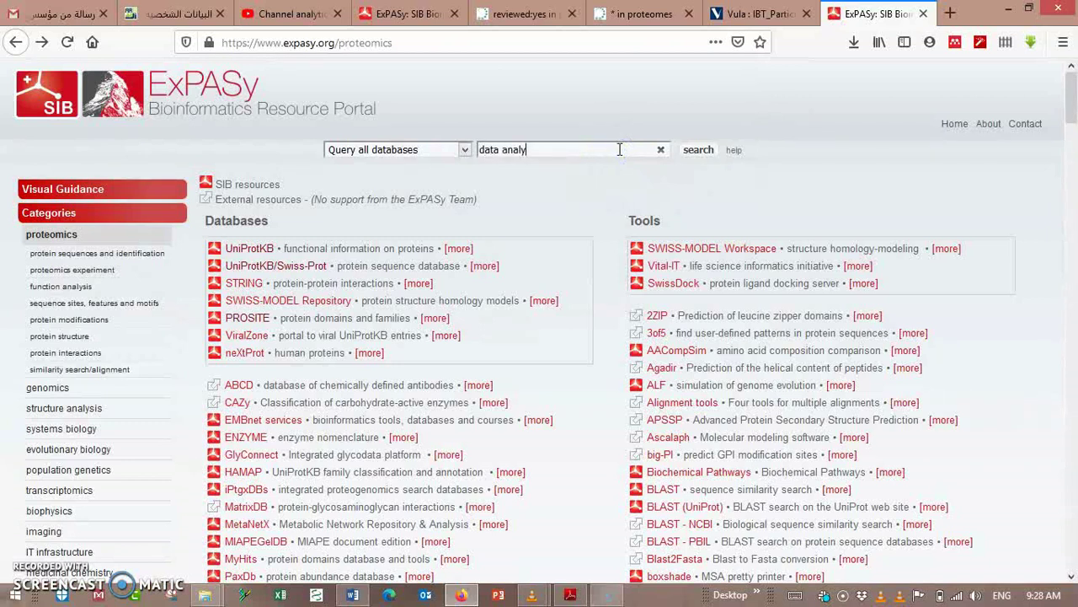
Step: Run the ExPASy 'data analysis' search and scroll through the resulting analysis tools
click(695, 150)
click(696, 152)
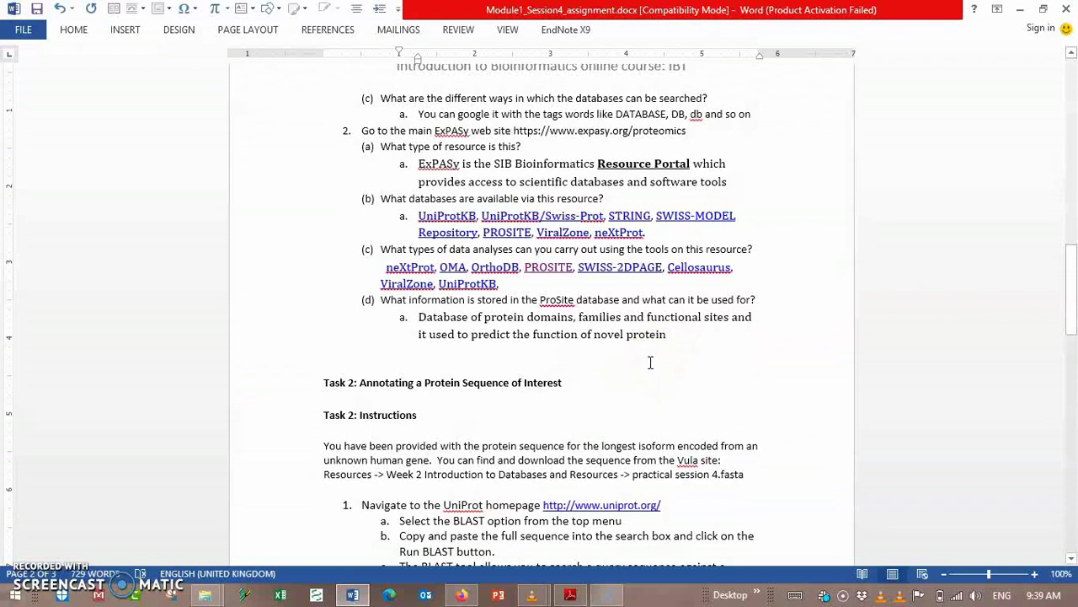
scroll(1077, 331, down, 5)
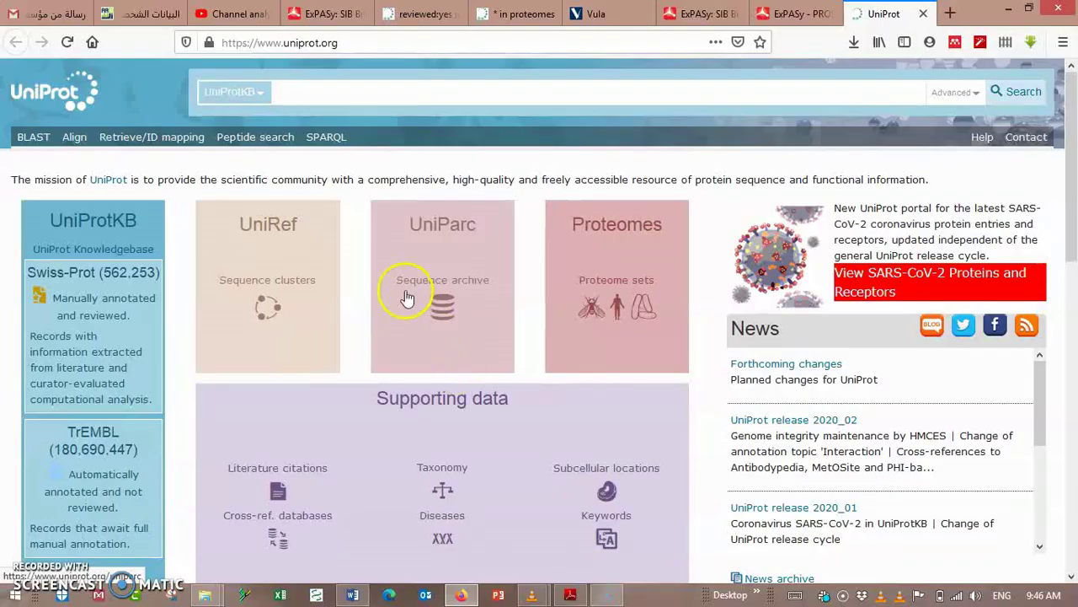
Step: Open UniProt BLAST and copy the whole sequence from practical session 4.fas
click(34, 138)
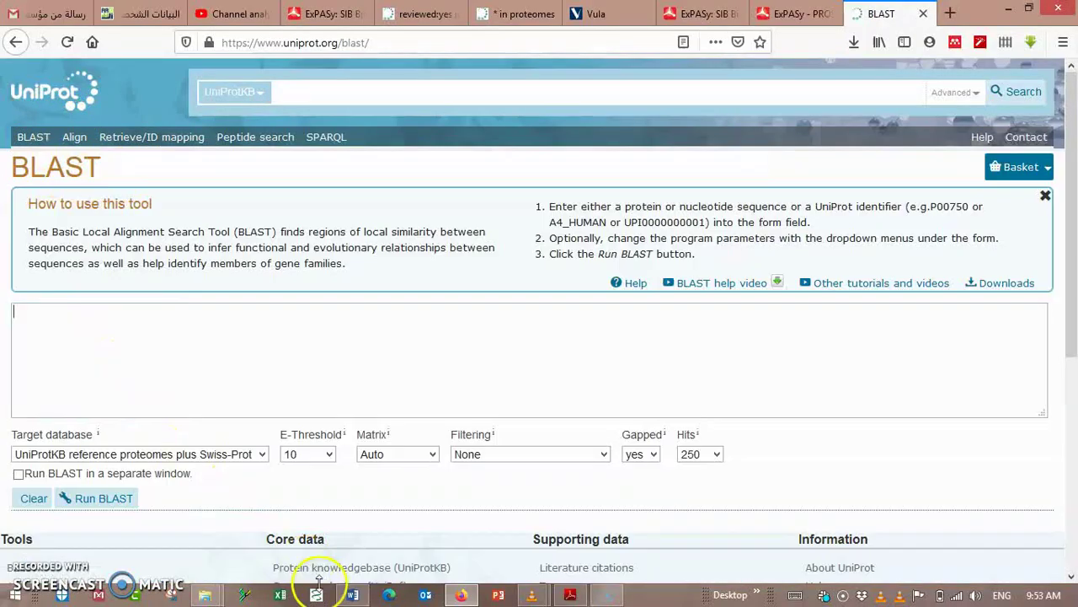
click(270, 376)
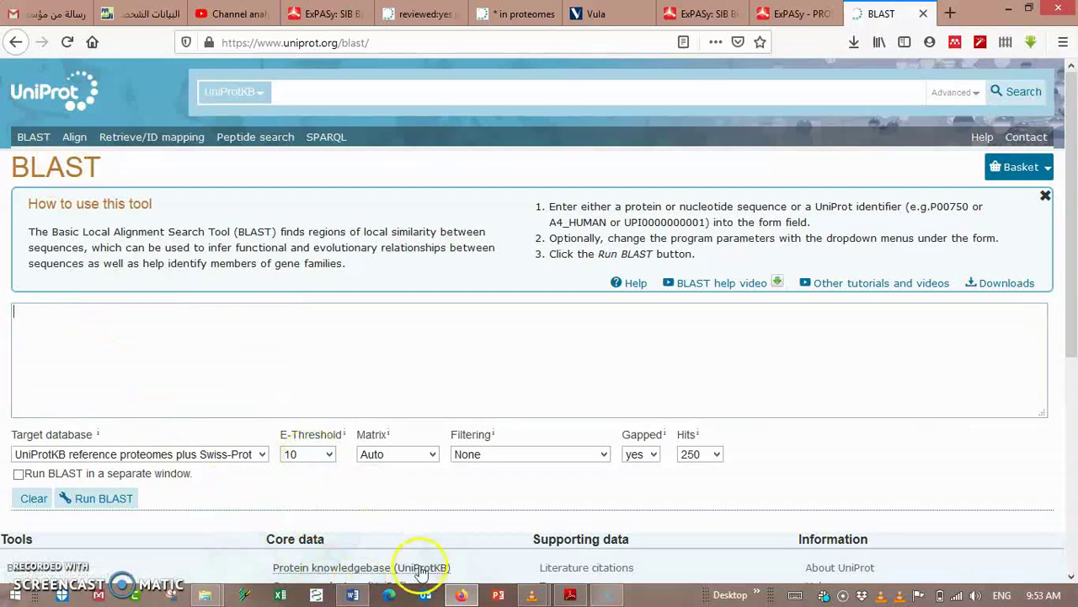
mouse_move(459, 595)
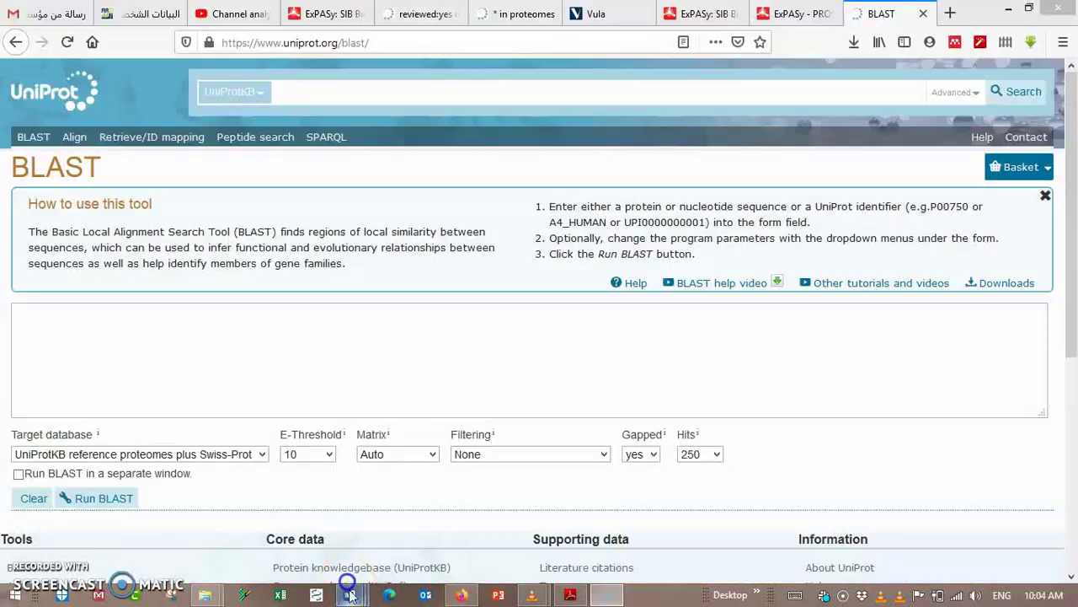
click(350, 595)
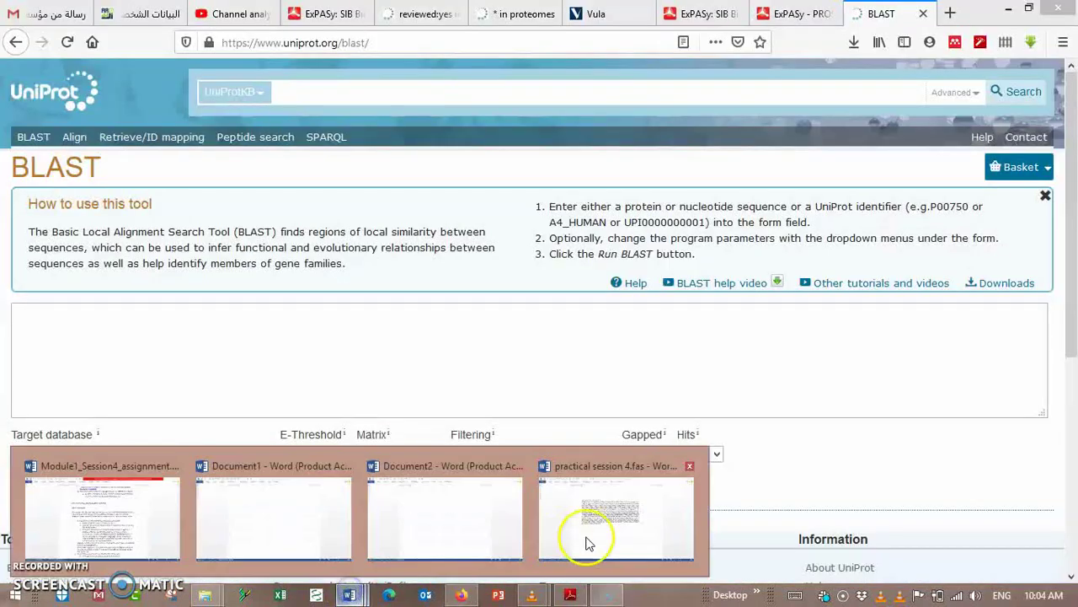
click(565, 546)
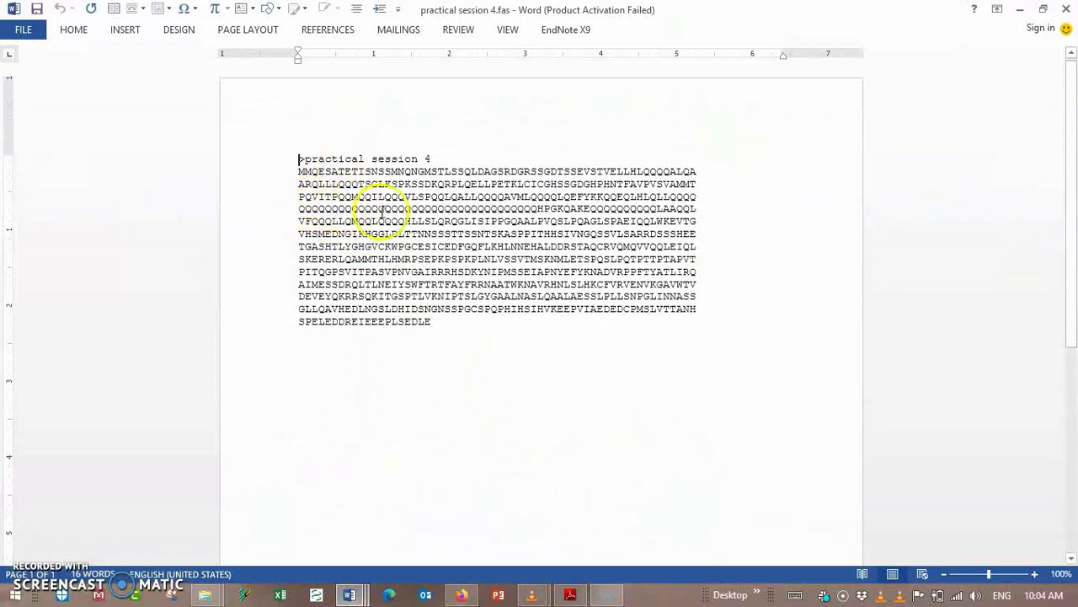
key(ctrl+a)
right_click(432, 297)
click(449, 322)
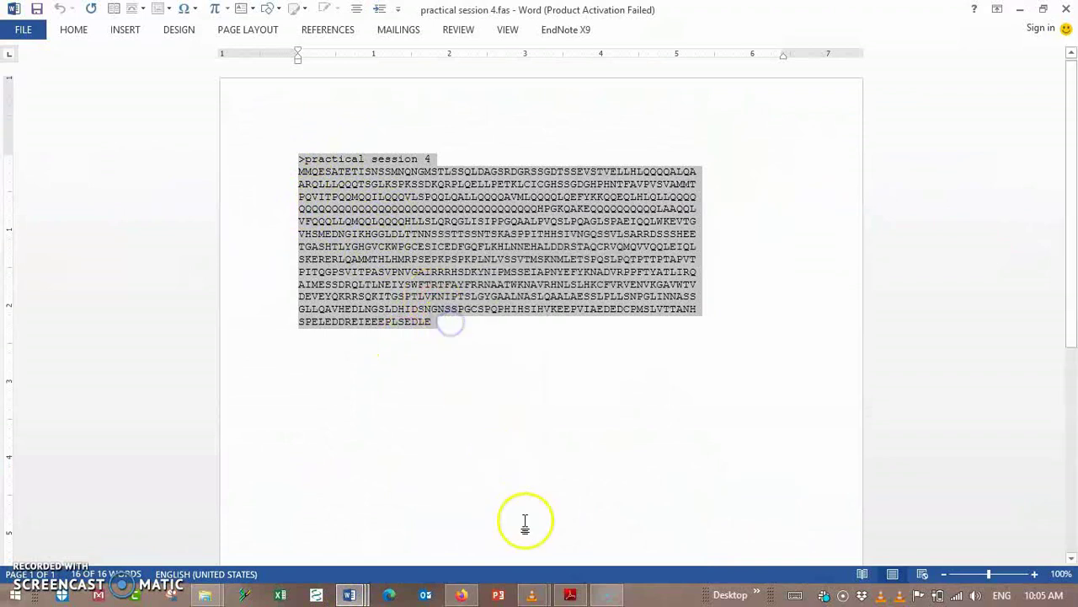
Step: Paste the protein sequence into the BLAST query box and run BLAST
click(462, 595)
click(334, 365)
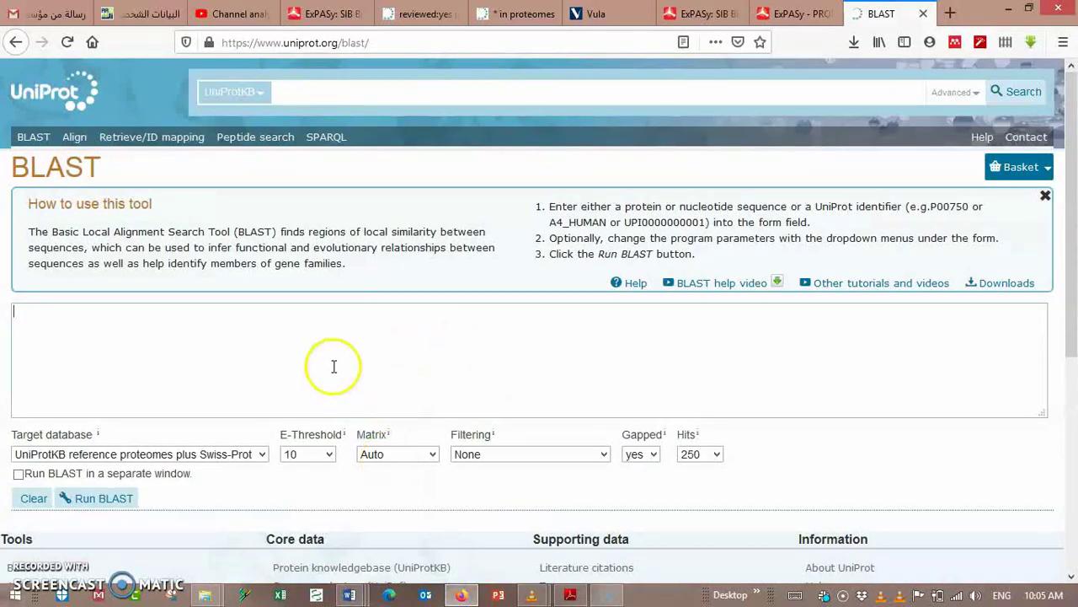
key(ctrl+v)
click(85, 499)
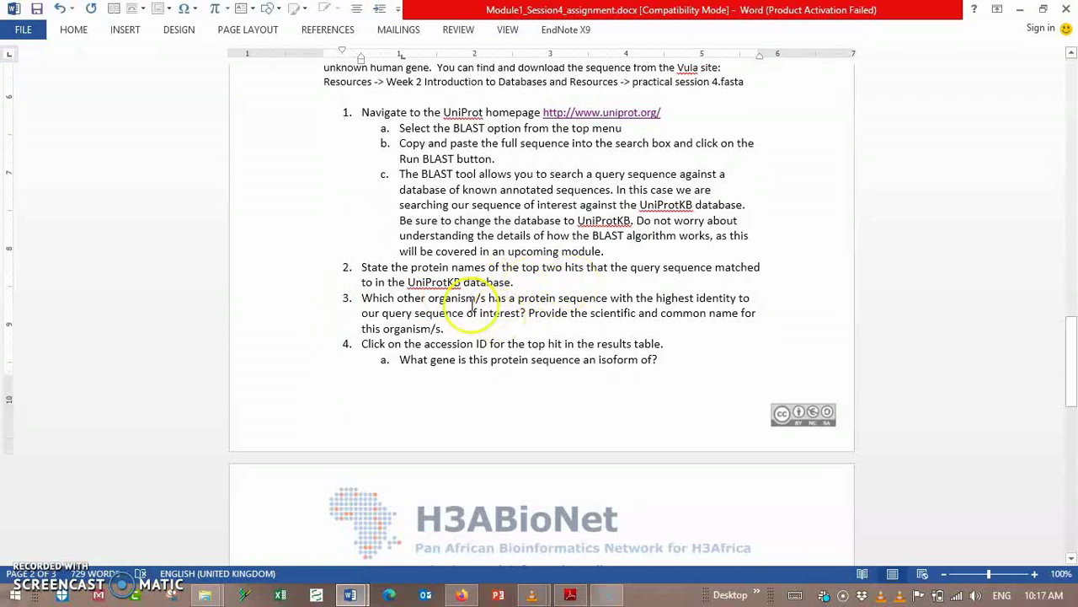
Step: Select the entry names of the top two BLAST hits, led by FOXP2_HUMAN
key(alt+Tab)
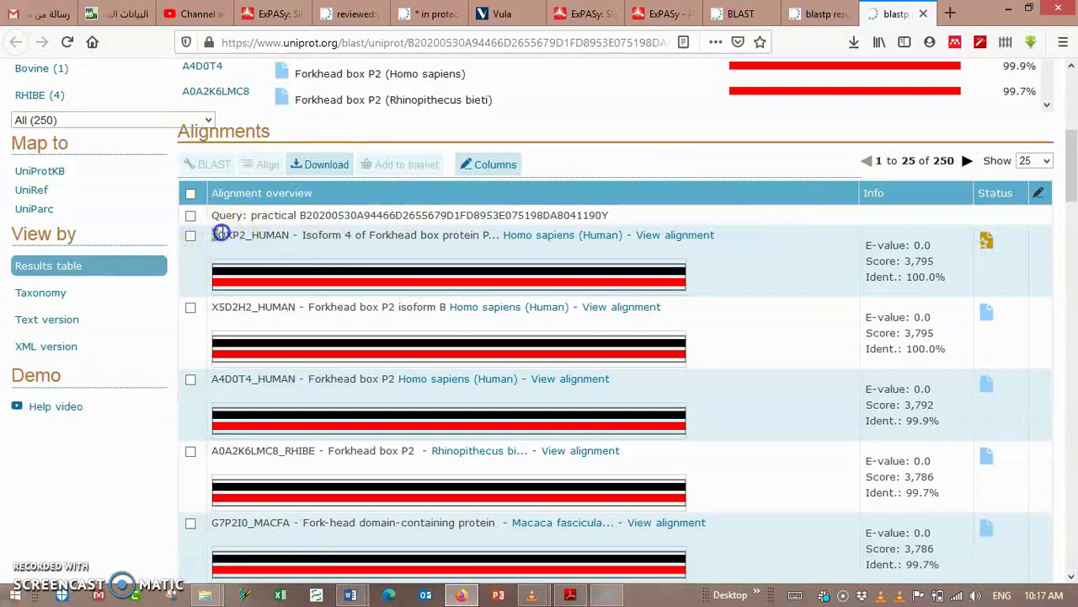
drag(238, 235, 488, 234)
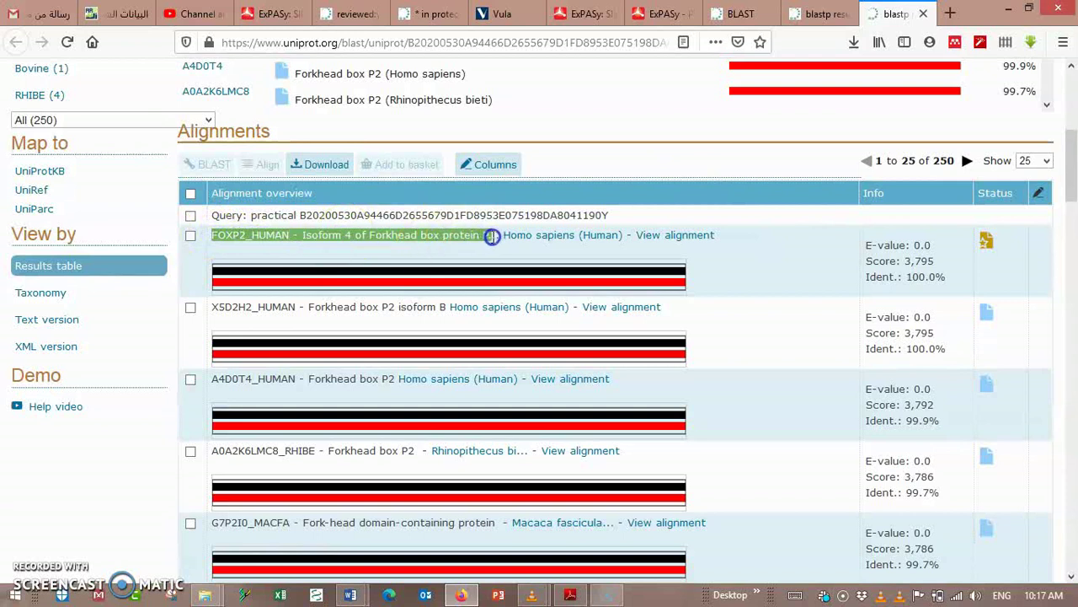
drag(209, 306, 459, 311)
Step: Read the Task 2 questions in the assignment alongside the BLAST results
key(alt+Tab)
scroll(1073, 383, down, 3)
drag(1072, 390, 1072, 400)
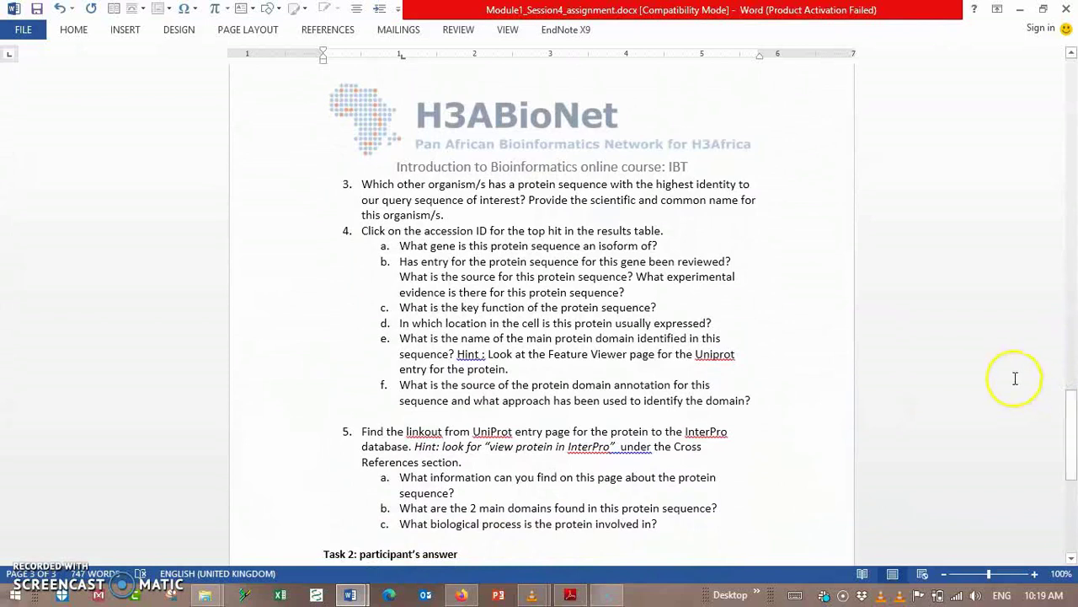
click(462, 594)
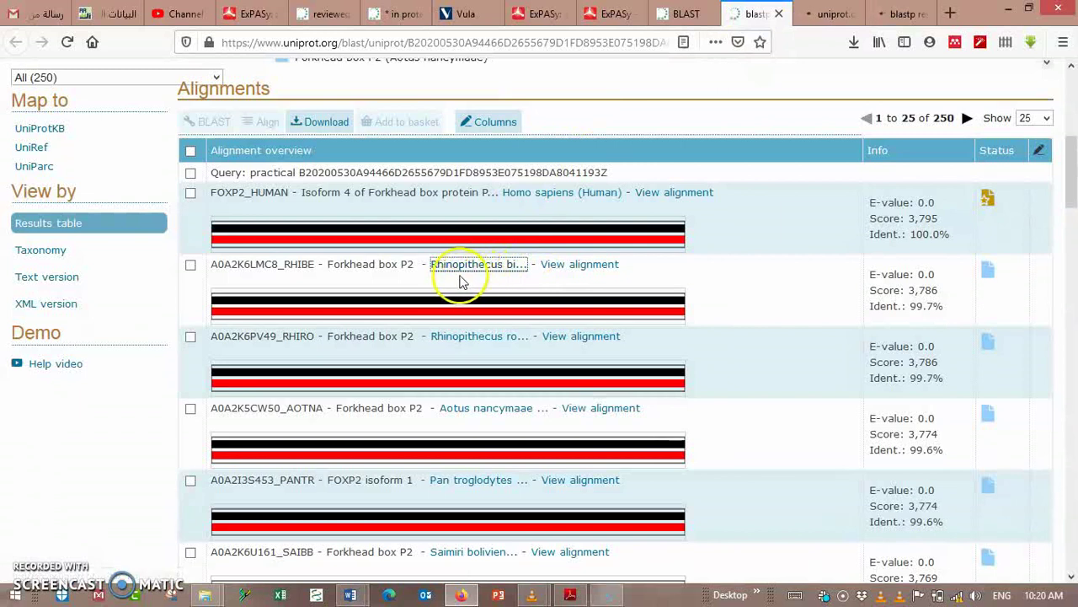
key(alt+Tab)
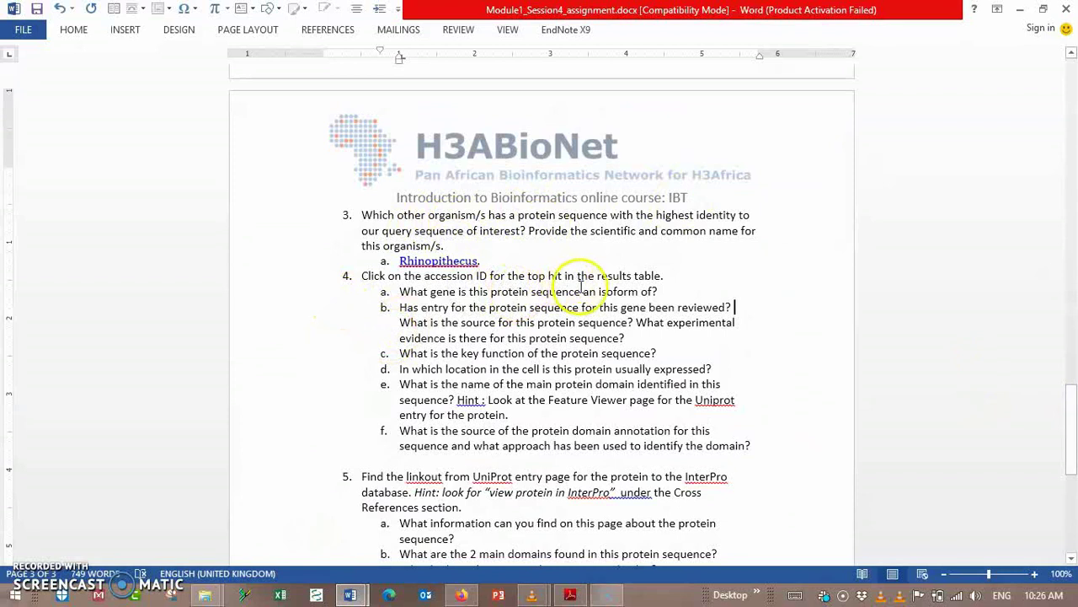
Step: Open the top hit's accession O15409-4 entry in a new tab
click(463, 594)
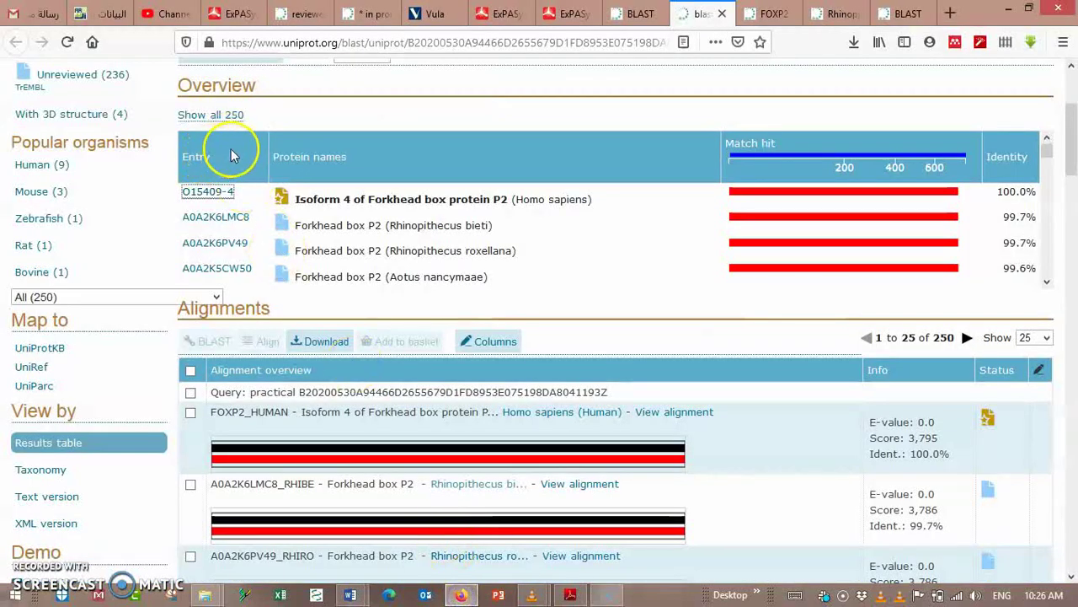
right_click(217, 196)
click(244, 199)
Step: Add an answer line under question 4(a) recording FOXP2 as the gene
key(alt+Tab)
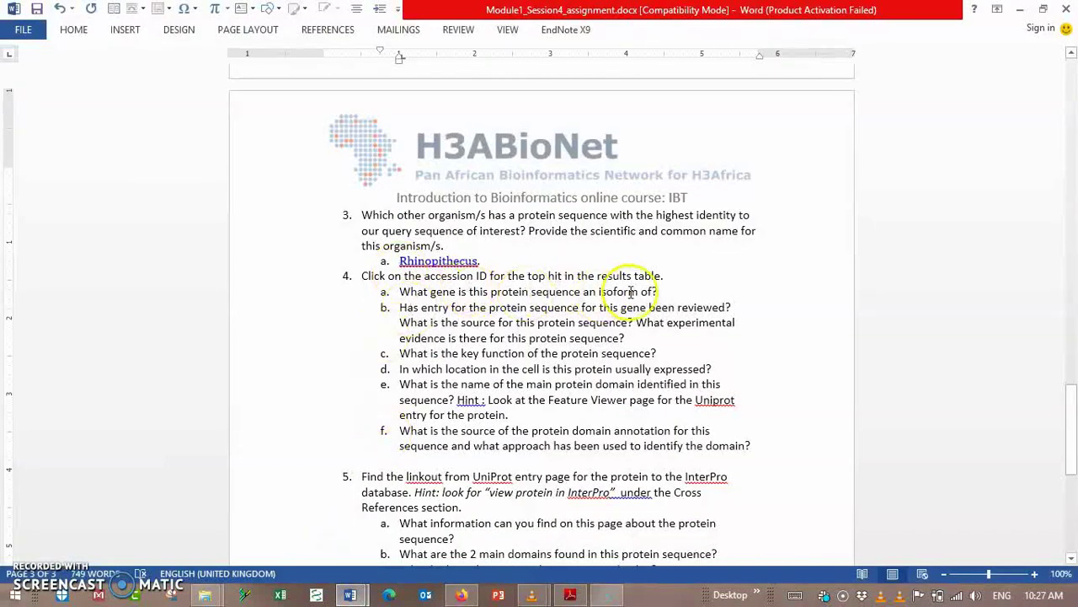
click(665, 289)
key(Return)
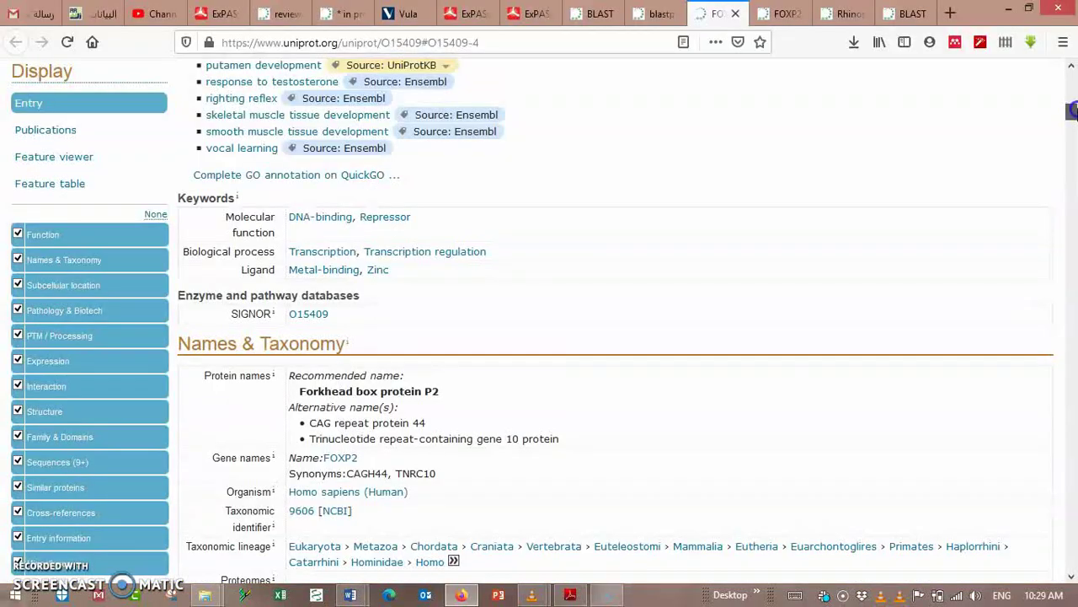
drag(1072, 110, 1072, 84)
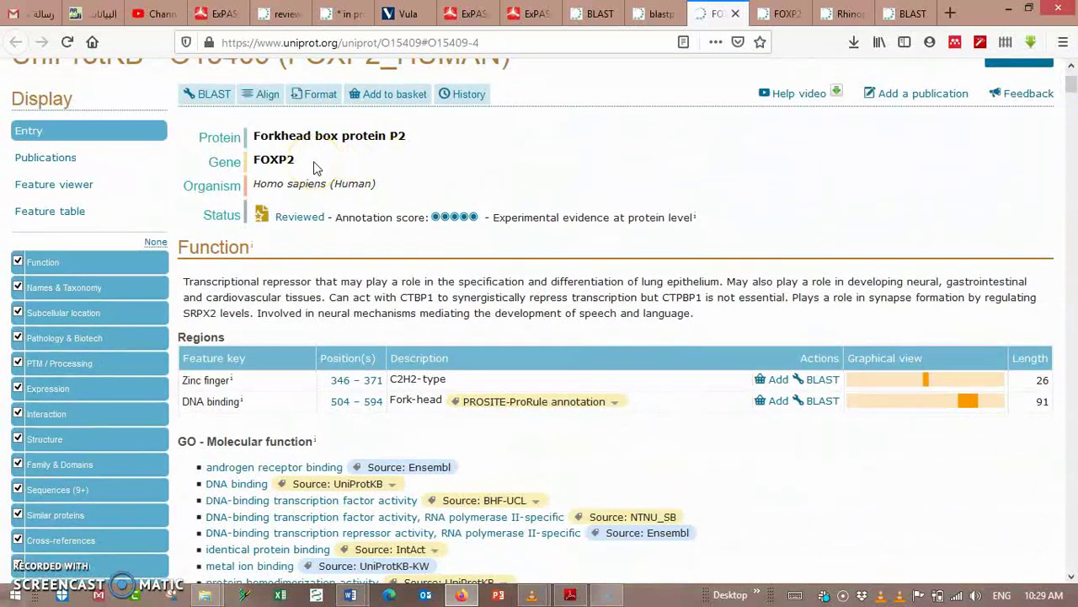
key(alt+Tab)
drag(1071, 444, 1073, 472)
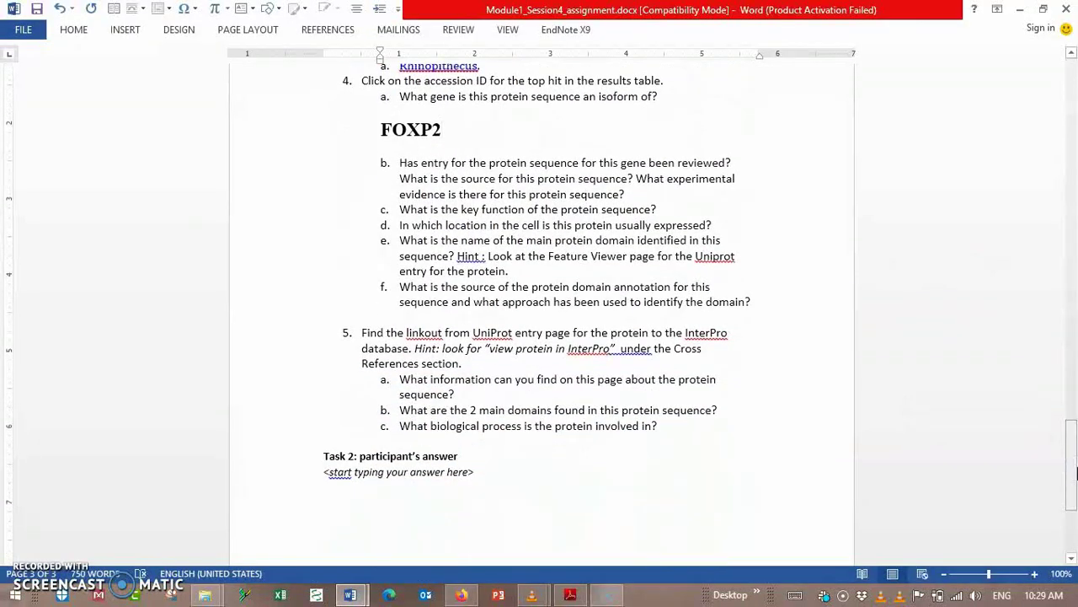
key(alt+Tab)
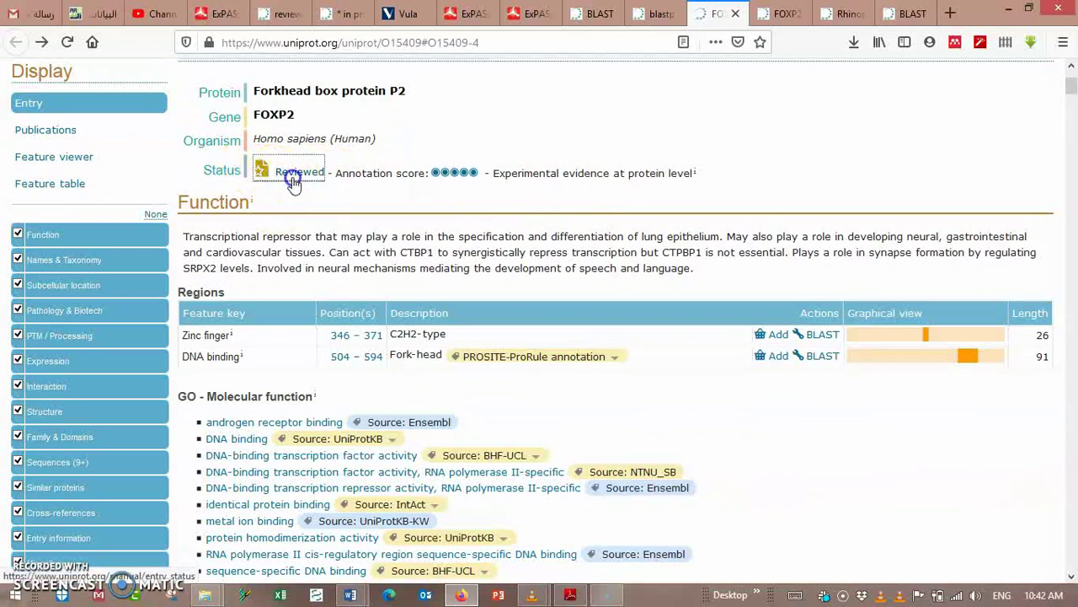
Step: Read the Reviewed status help: the entry is reviewed, in UniProtKB/Swiss-Prot
click(292, 175)
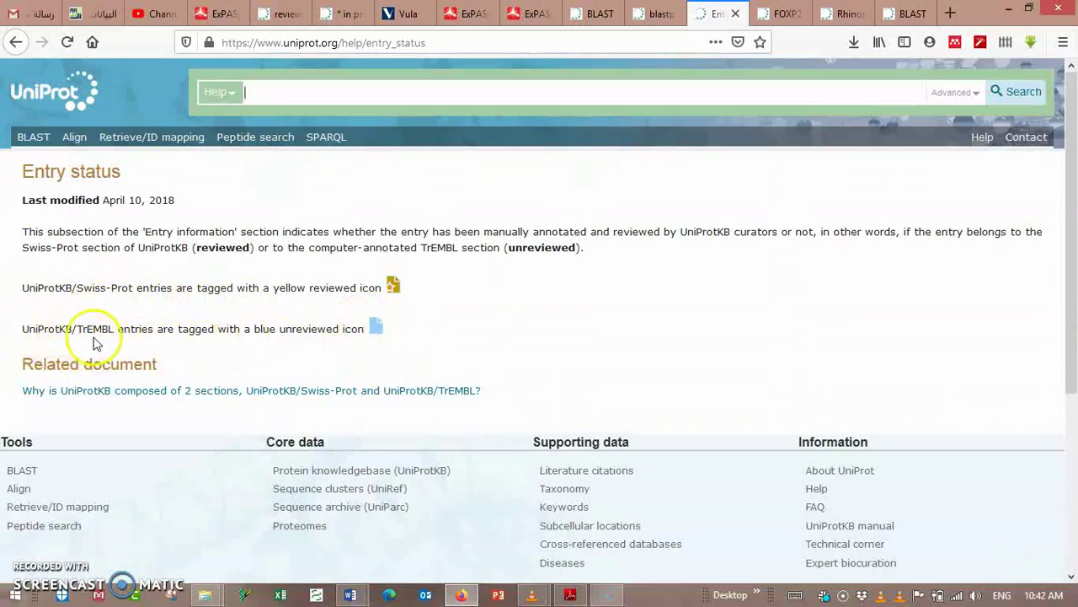
key(alt+Tab)
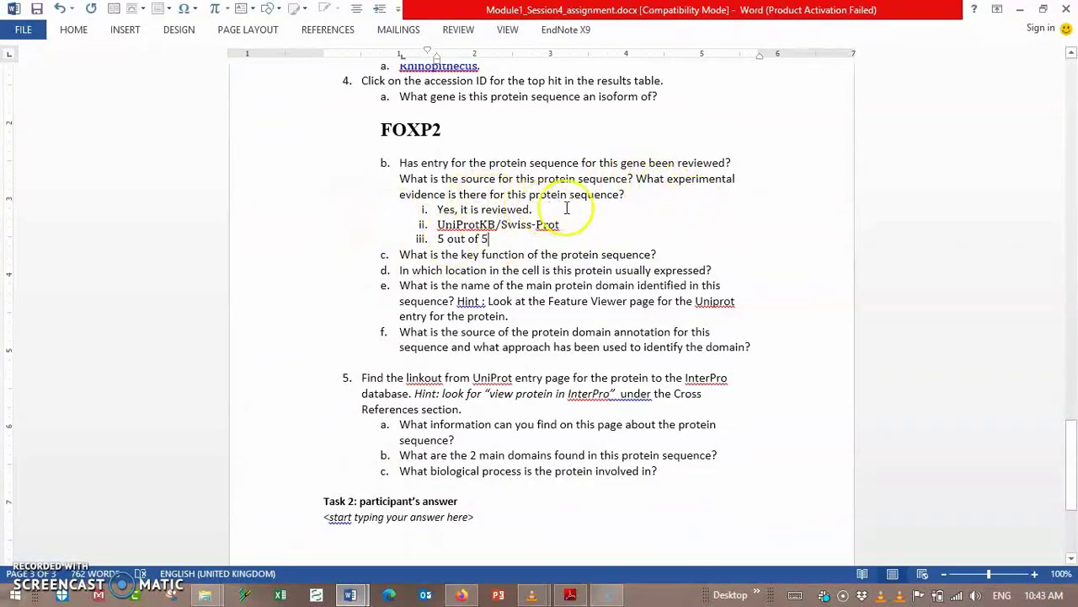
click(461, 595)
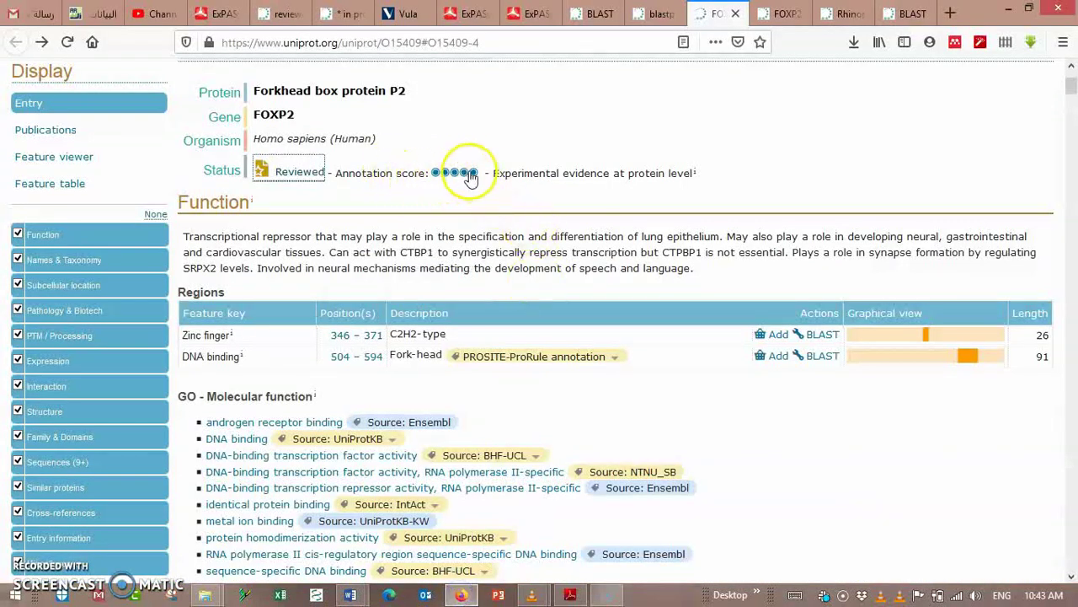
Step: Read the full protein existence evidence help, which supports the 5 out of 5 answer
mouse_move(559, 175)
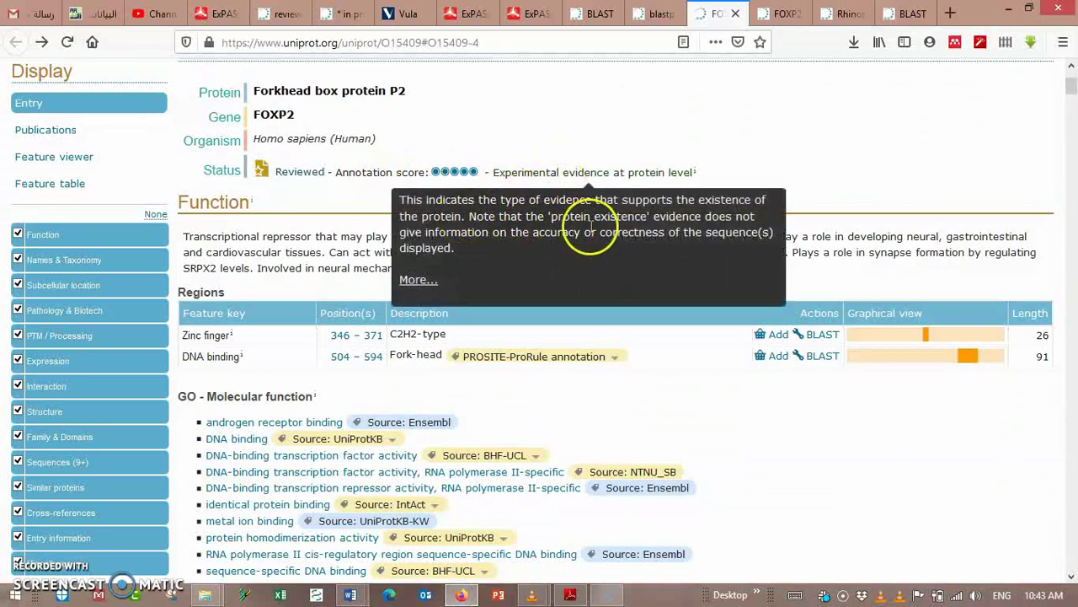
click(421, 287)
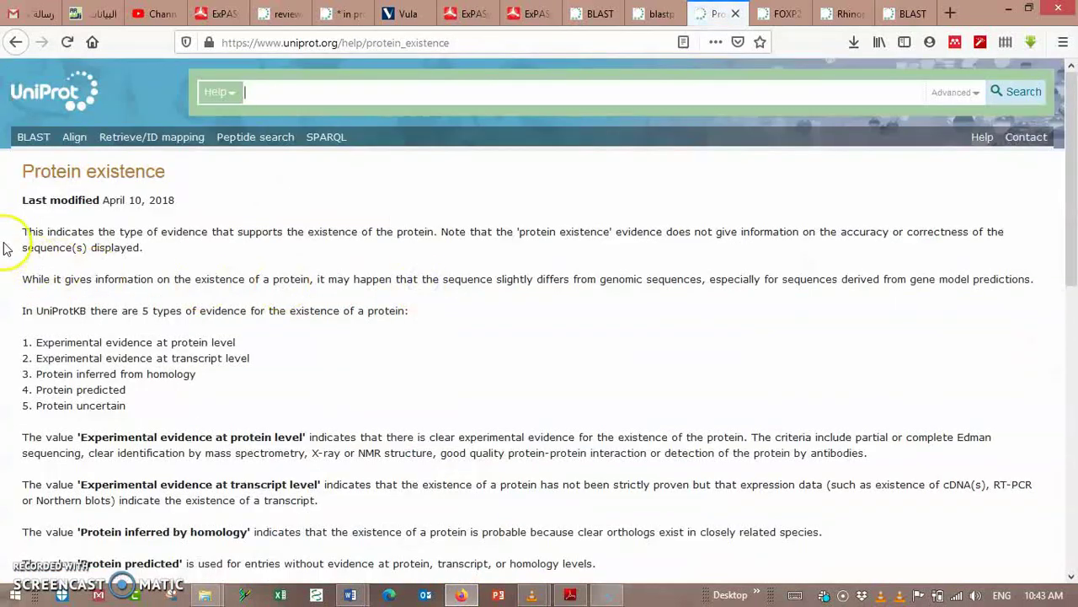
scroll(192, 121, down, 3)
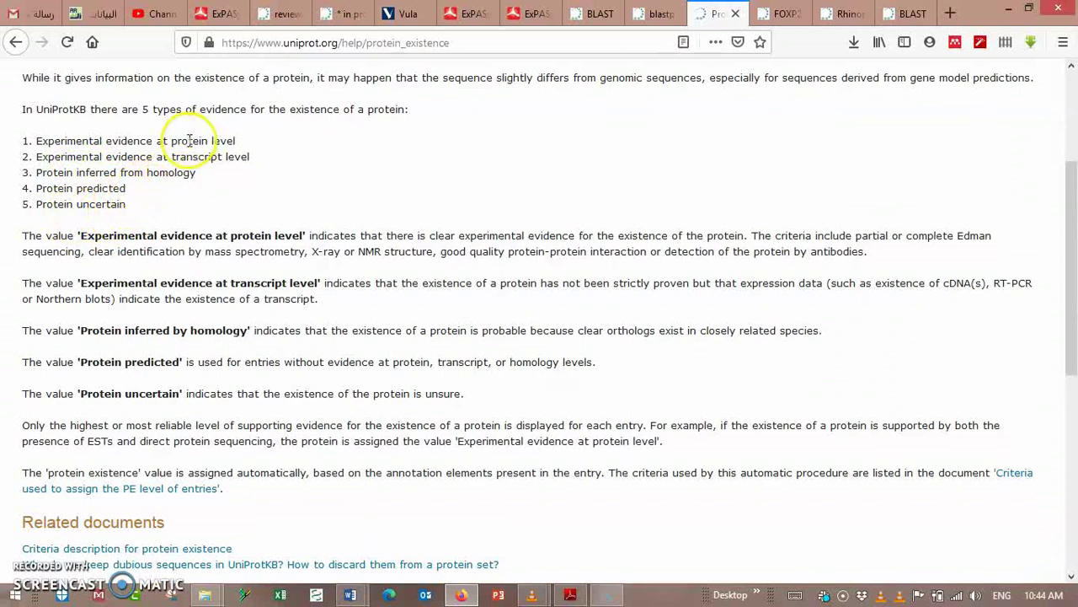
scroll(190, 140, up, 5)
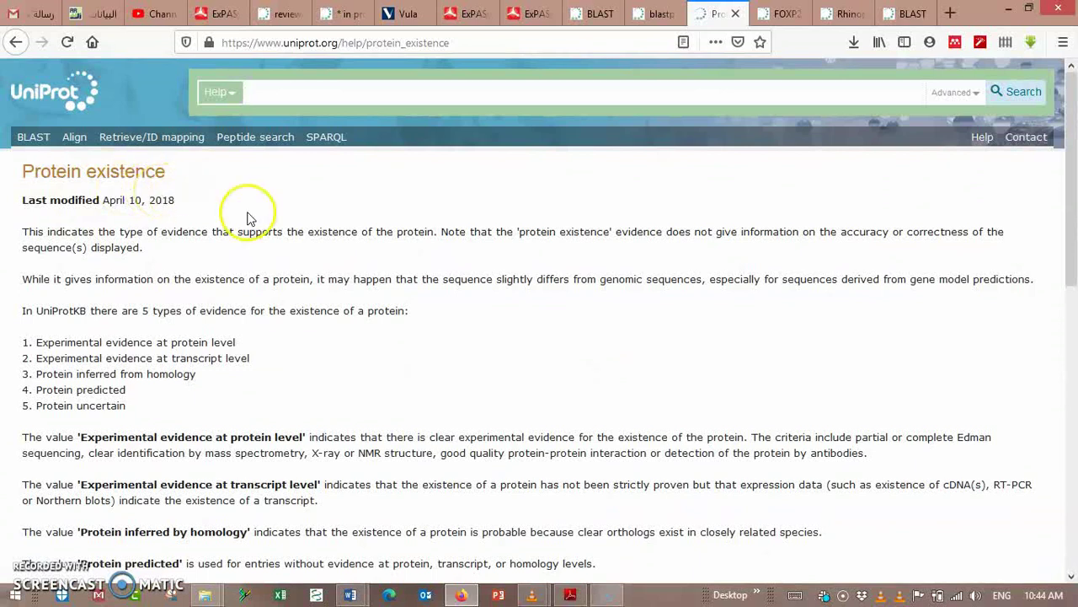
click(660, 17)
key(alt+Tab)
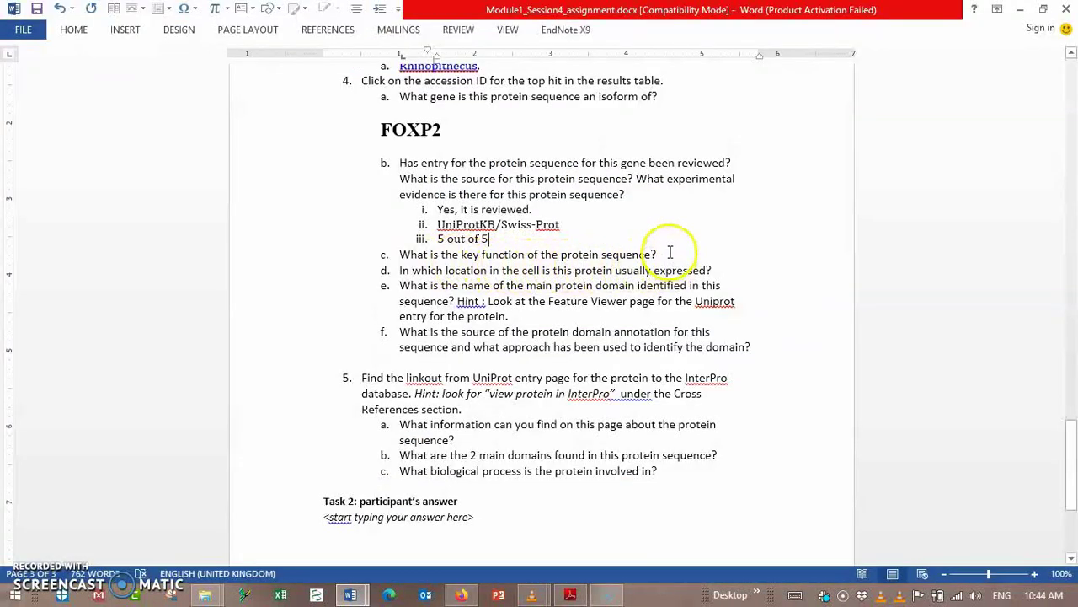
Step: Paste FOXP2's transcriptional-repressor function description as answer 4(c)
key(alt+Tab)
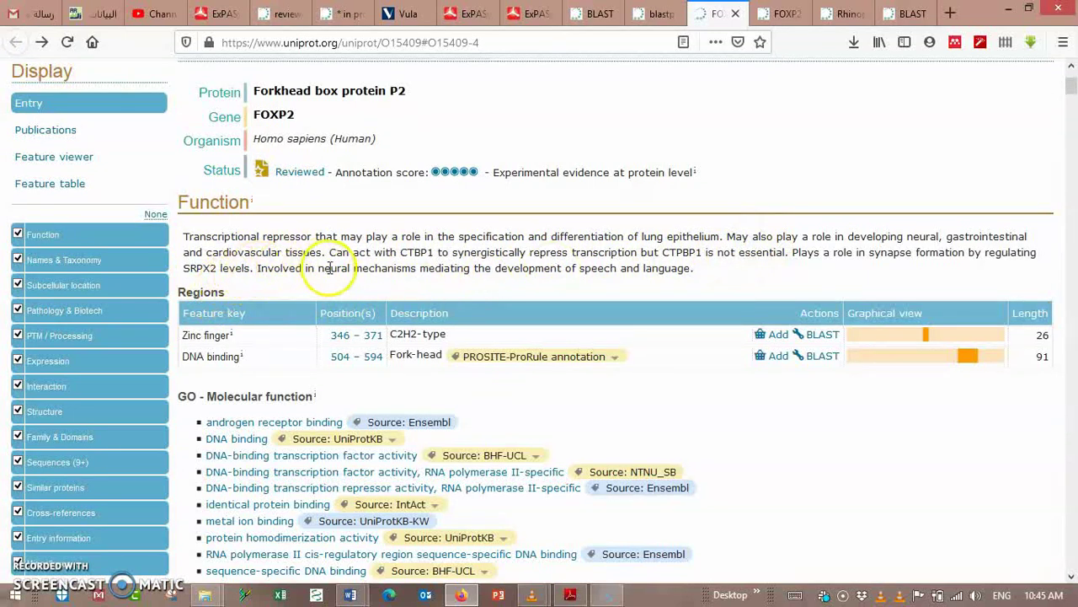
key(alt+Tab)
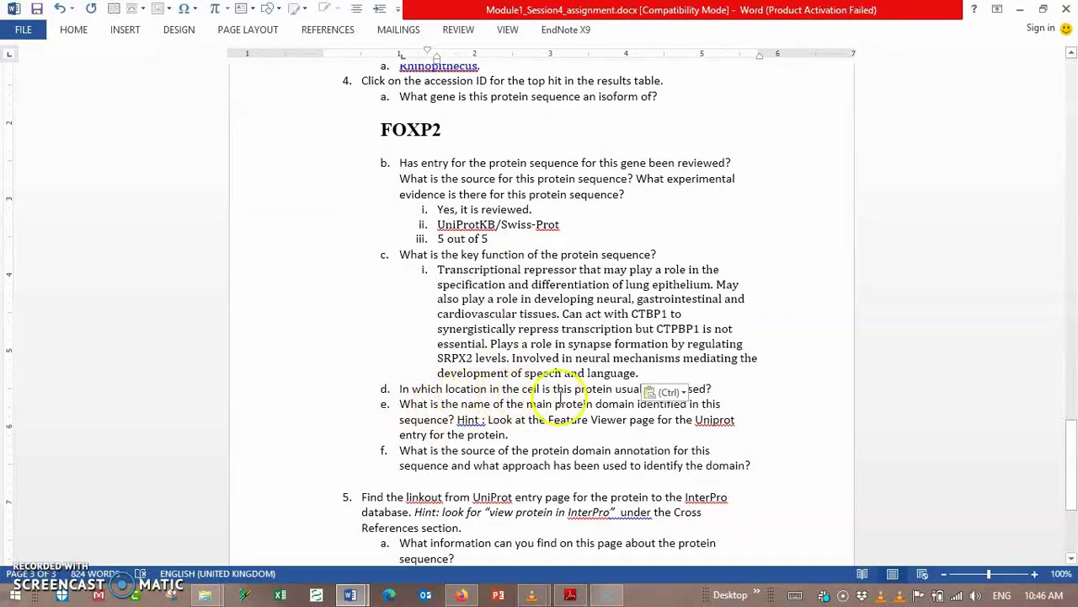
text(.)
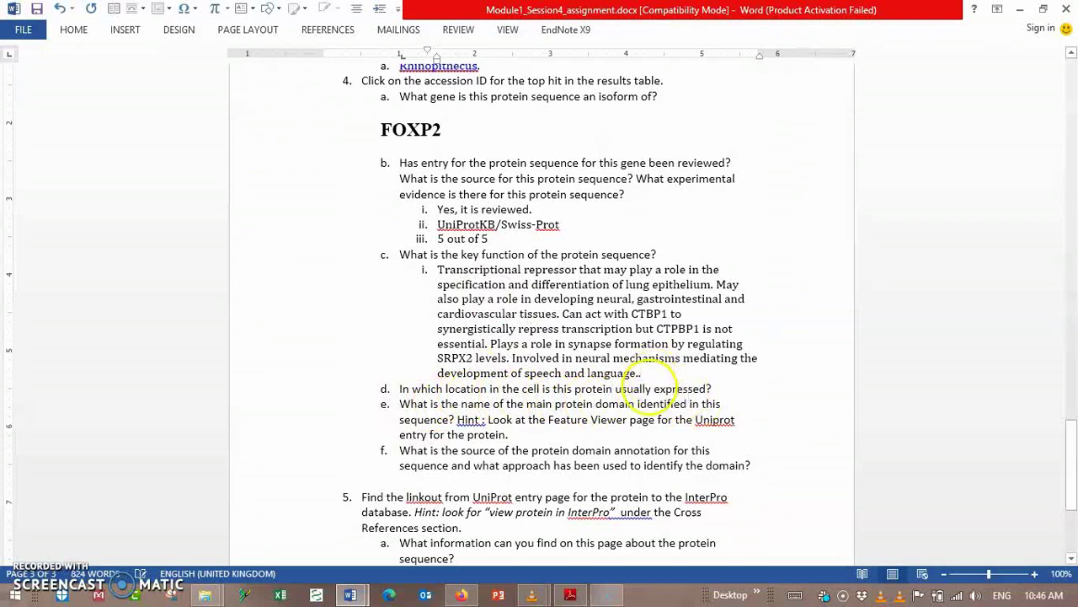
Step: Add an indented answer line under question 4(d) and bring back the UniProt entry
click(716, 385)
key(Return)
key(Tab)
click(461, 595)
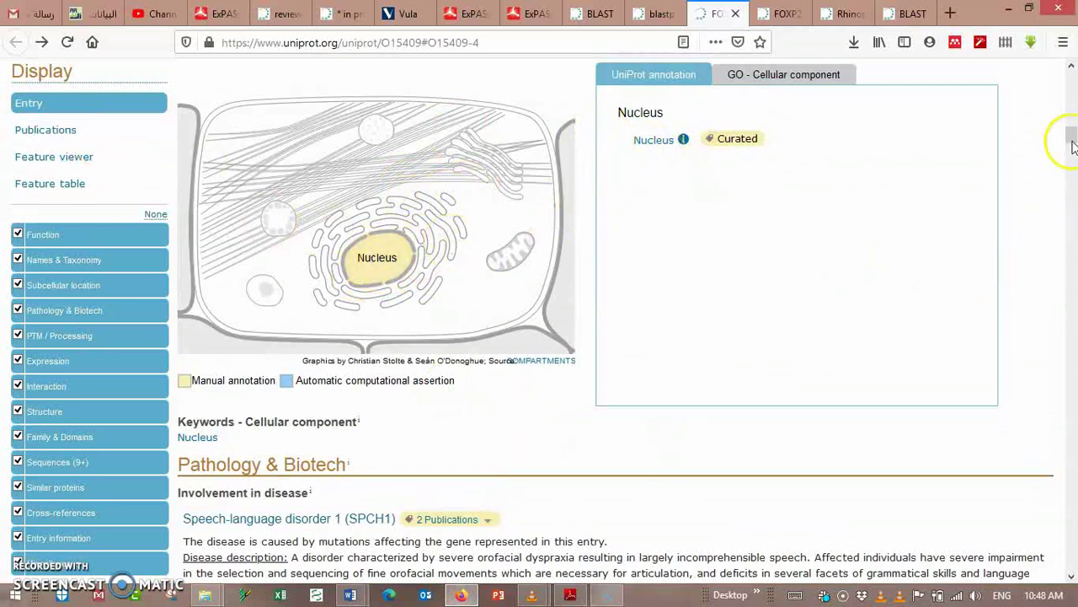
Step: Answer 4(d) with Nucleus and 4(e) with Zinc finger and DNA binding from UniProt's feature table
drag(1072, 138, 1072, 131)
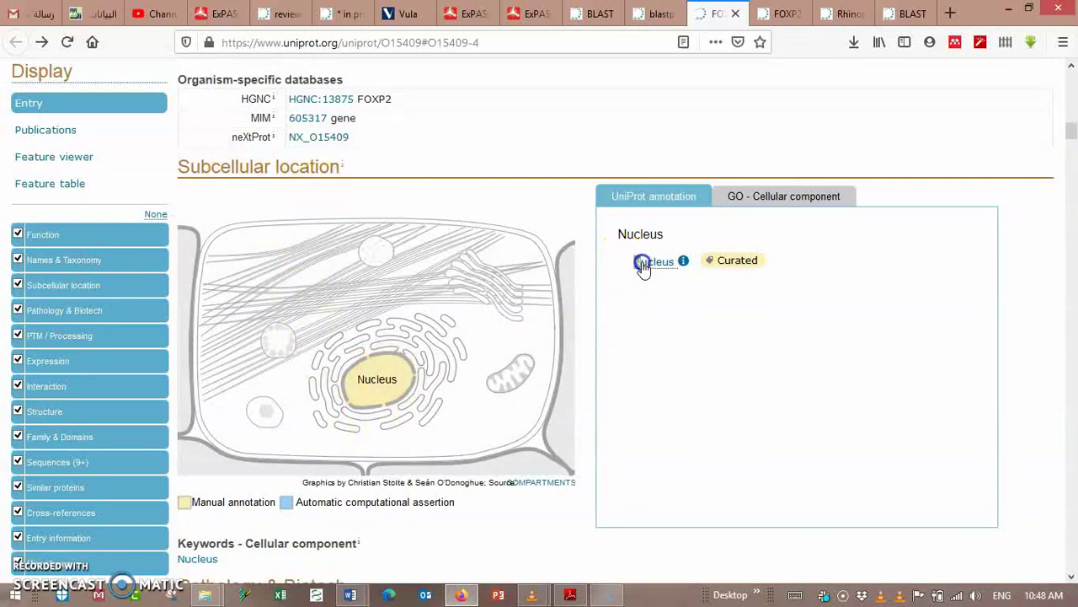
key(alt+Tab)
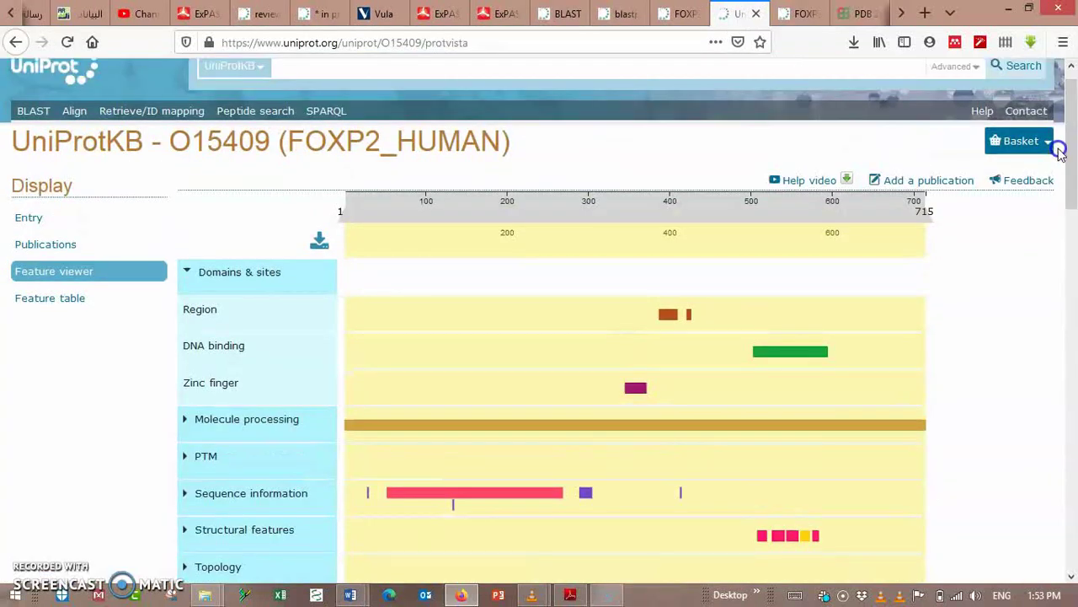
click(25, 303)
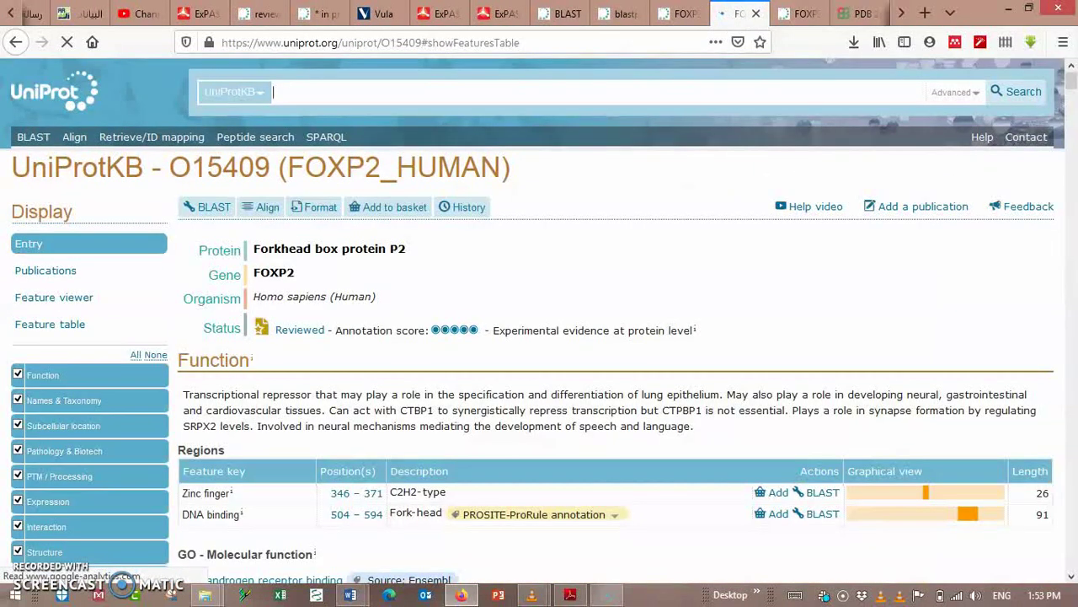
click(9, 374)
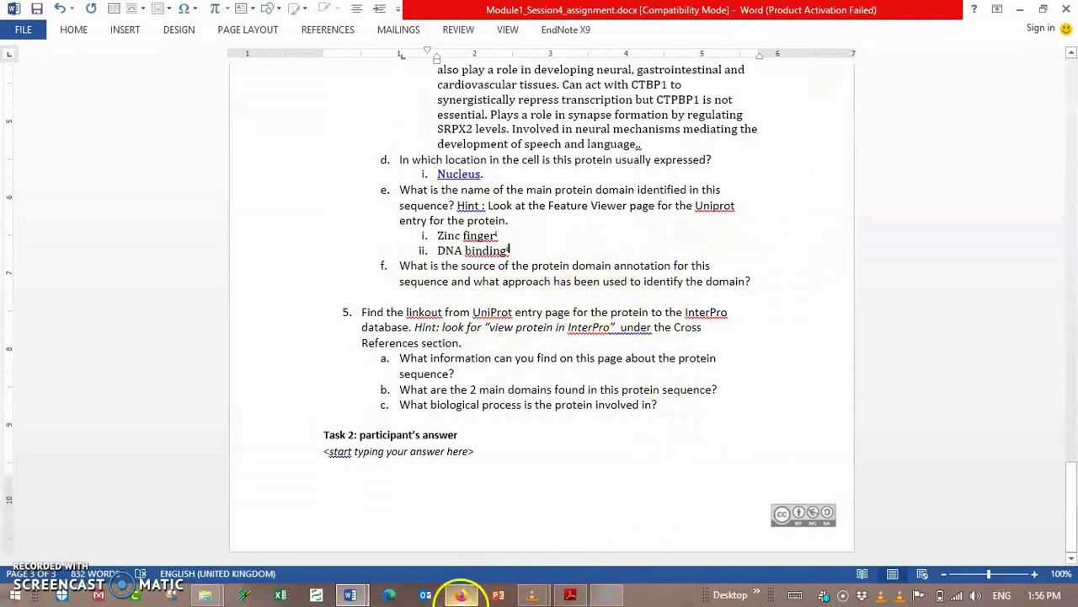
click(462, 595)
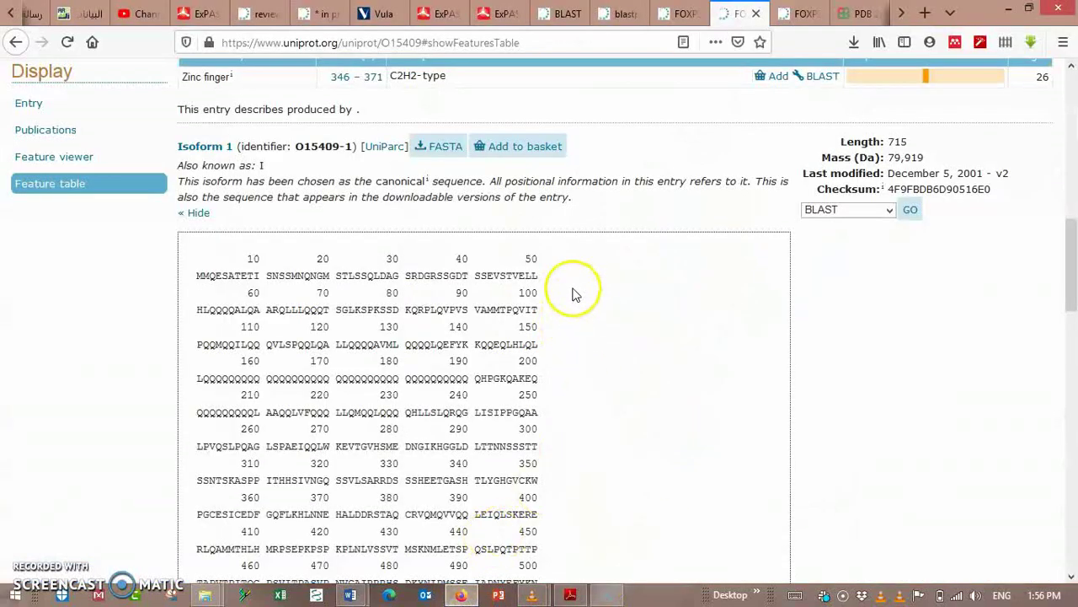
Step: Open the Zinc finger help page and record InterPro resources PROSITE, Pfam and SMART under 4(f)
scroll(323, 261, up, 8)
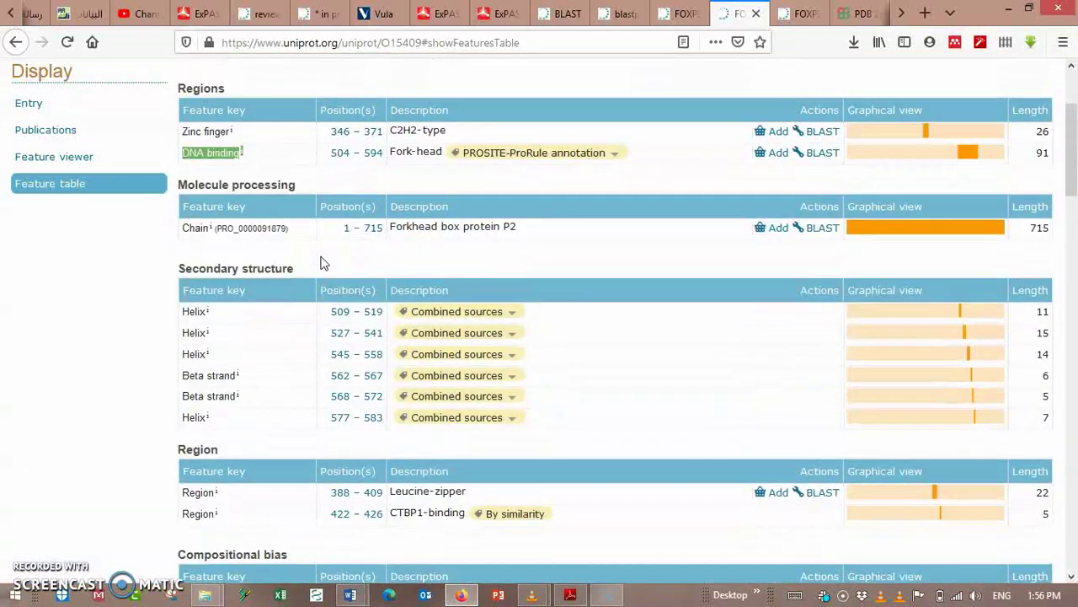
right_click(228, 138)
click(208, 137)
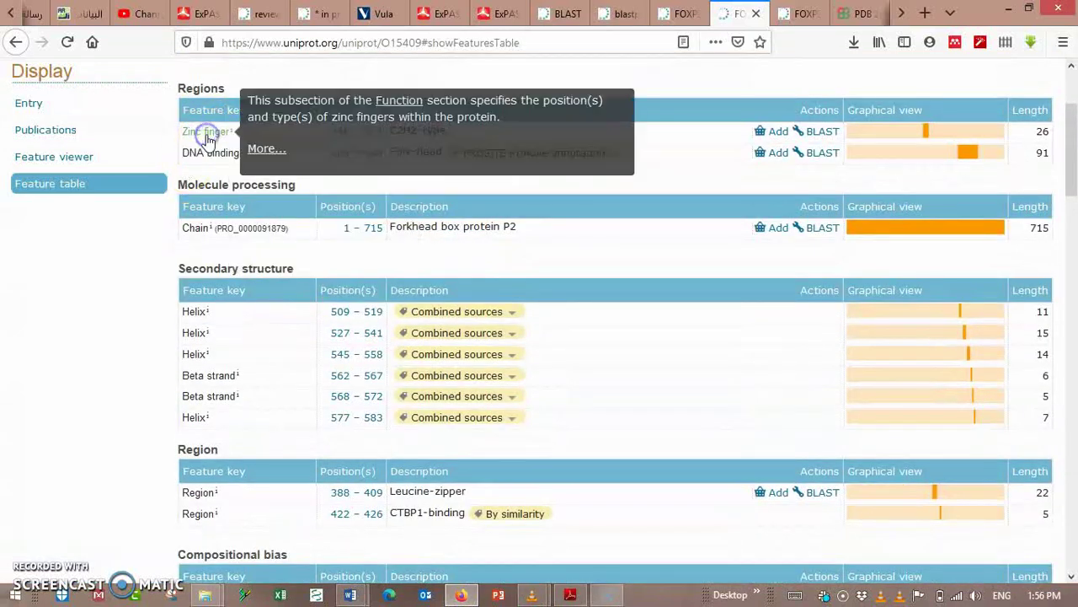
click(264, 149)
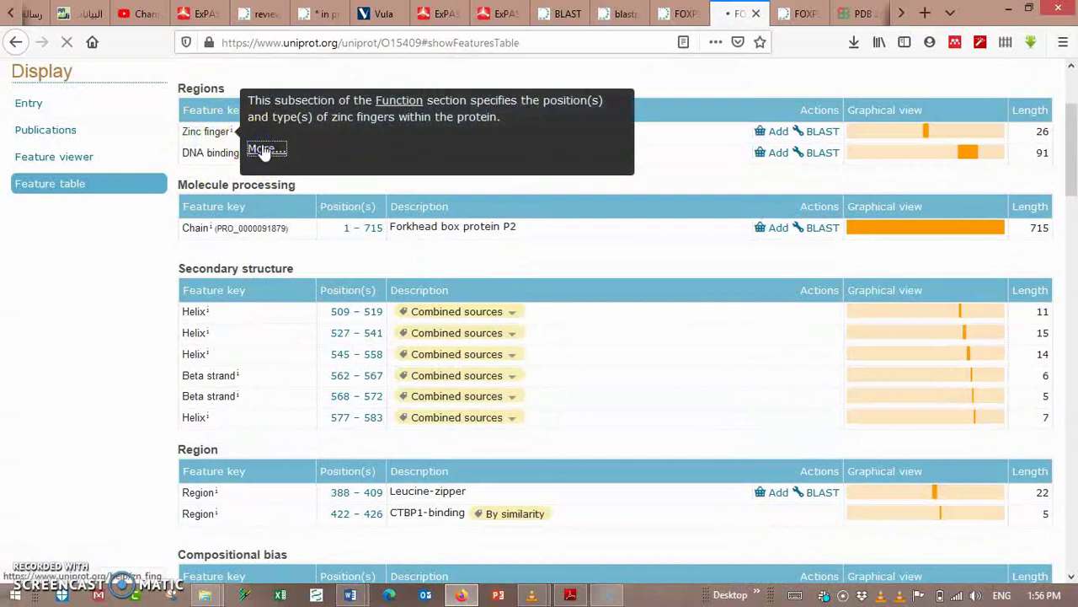
click(127, 220)
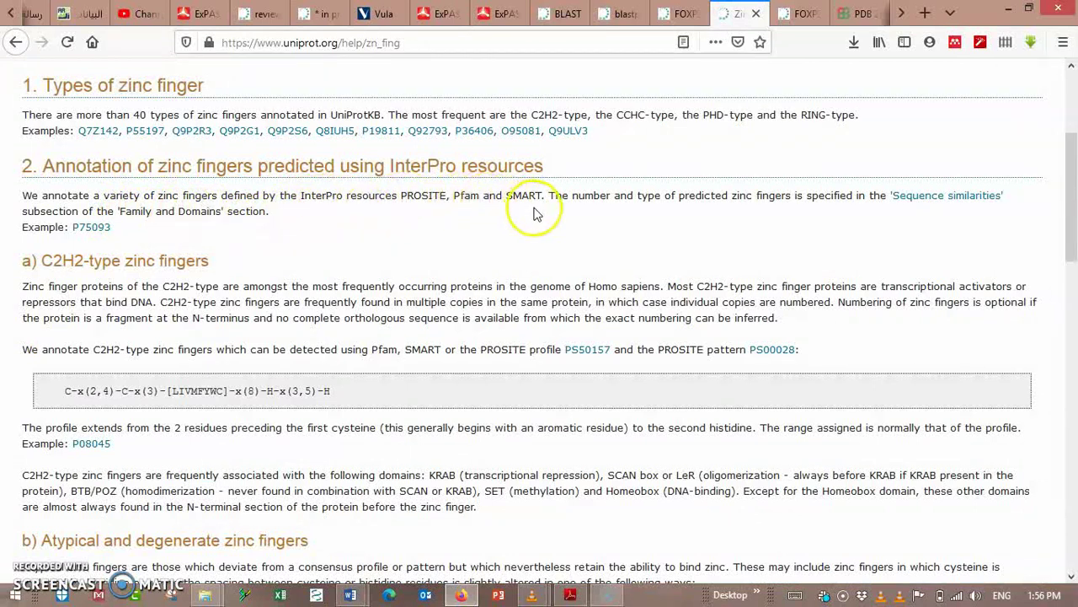
key(alt+Tab)
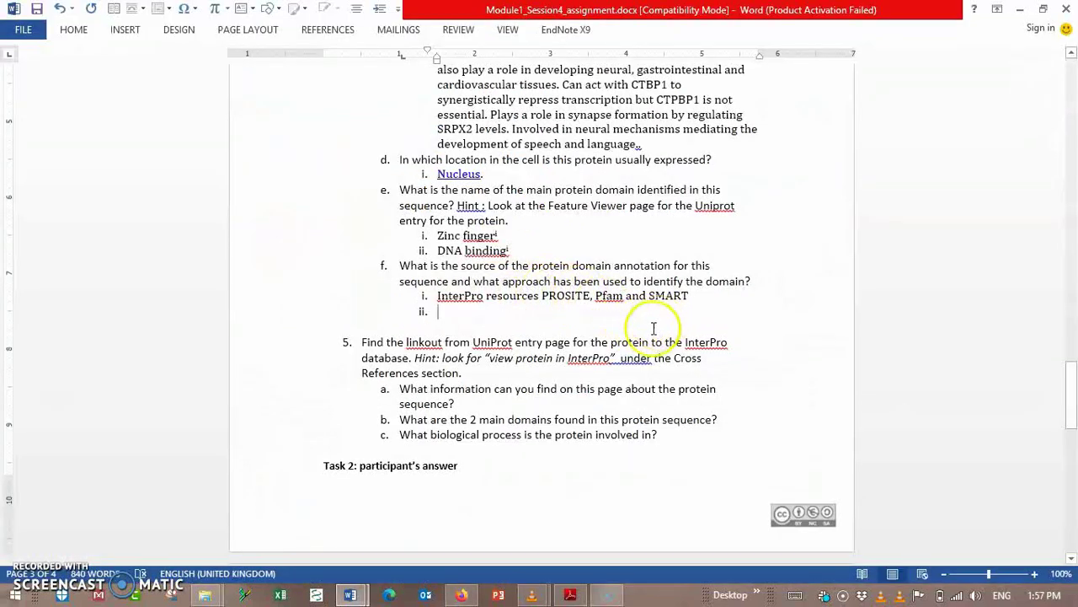
click(462, 595)
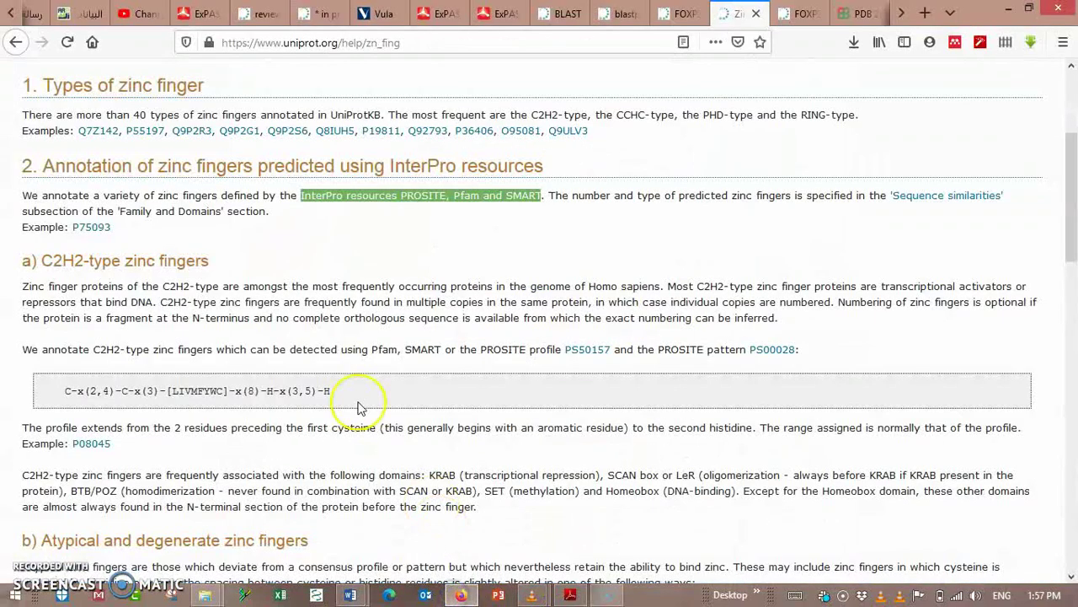